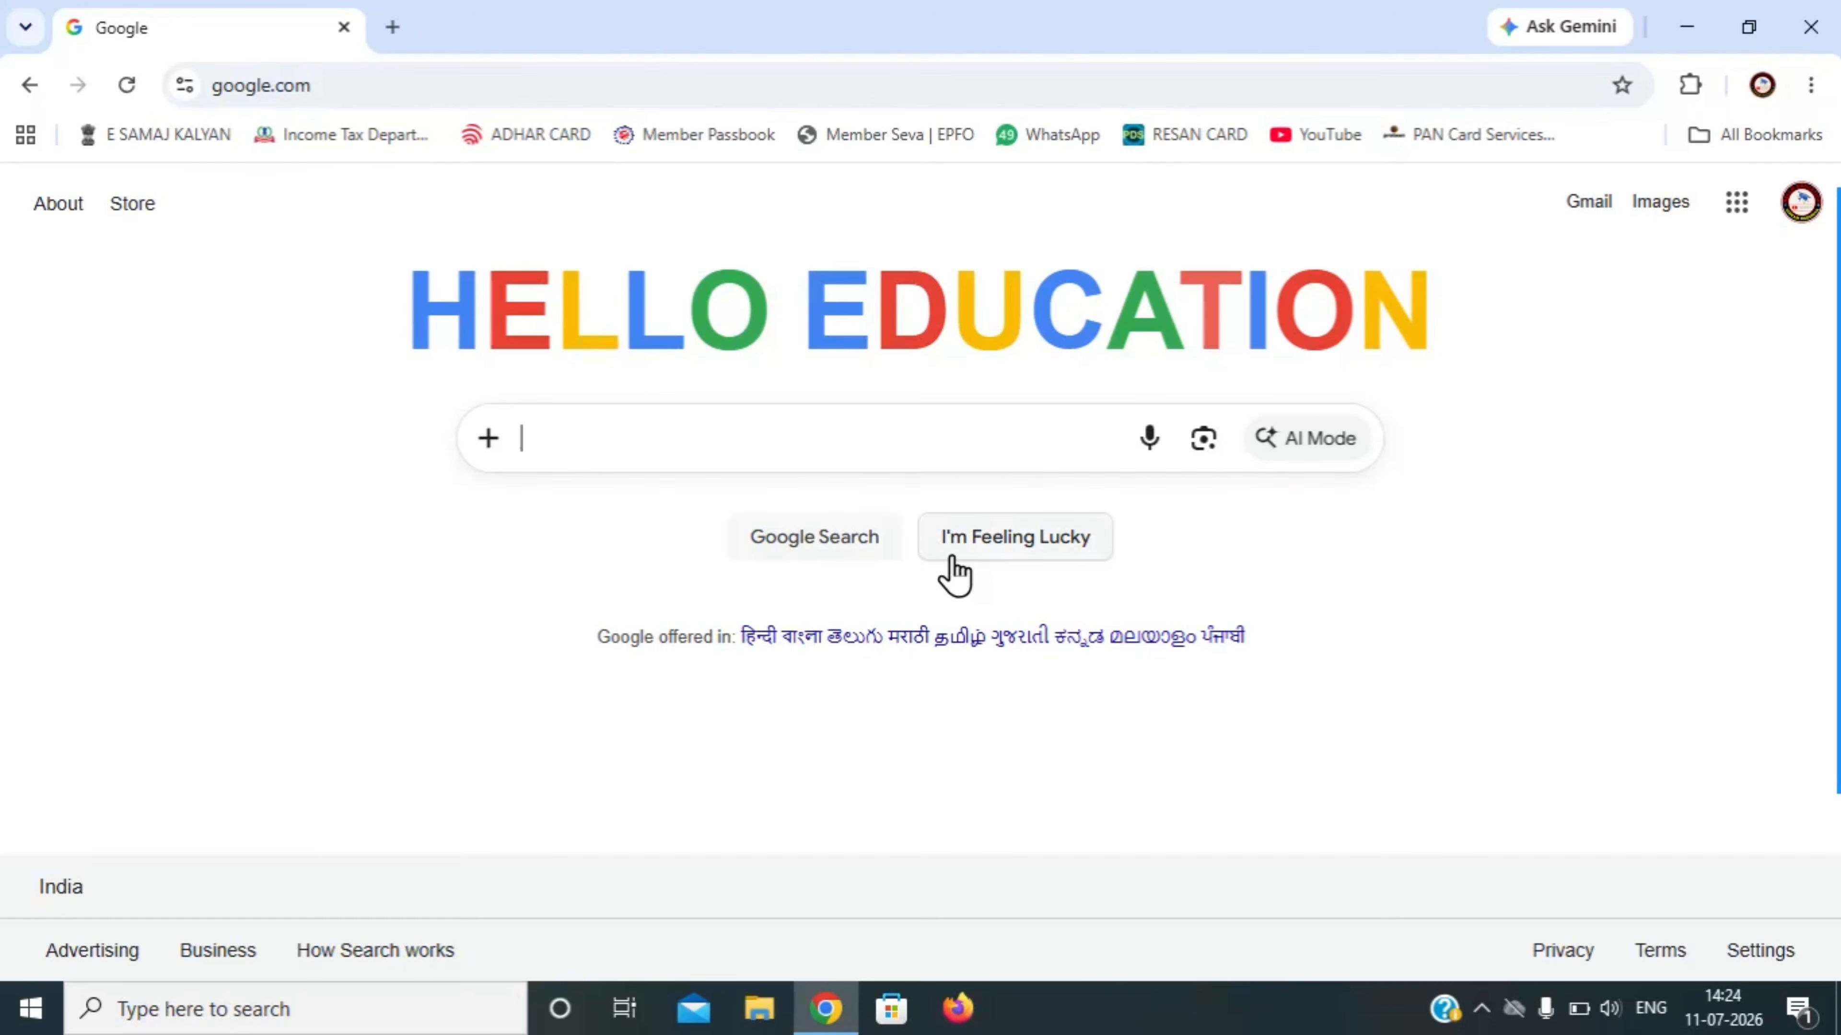
Search Google for "udise plus", open the UDISE+ website and go to its login page for all modules
{"action": "type", "text": "UNDISE"}
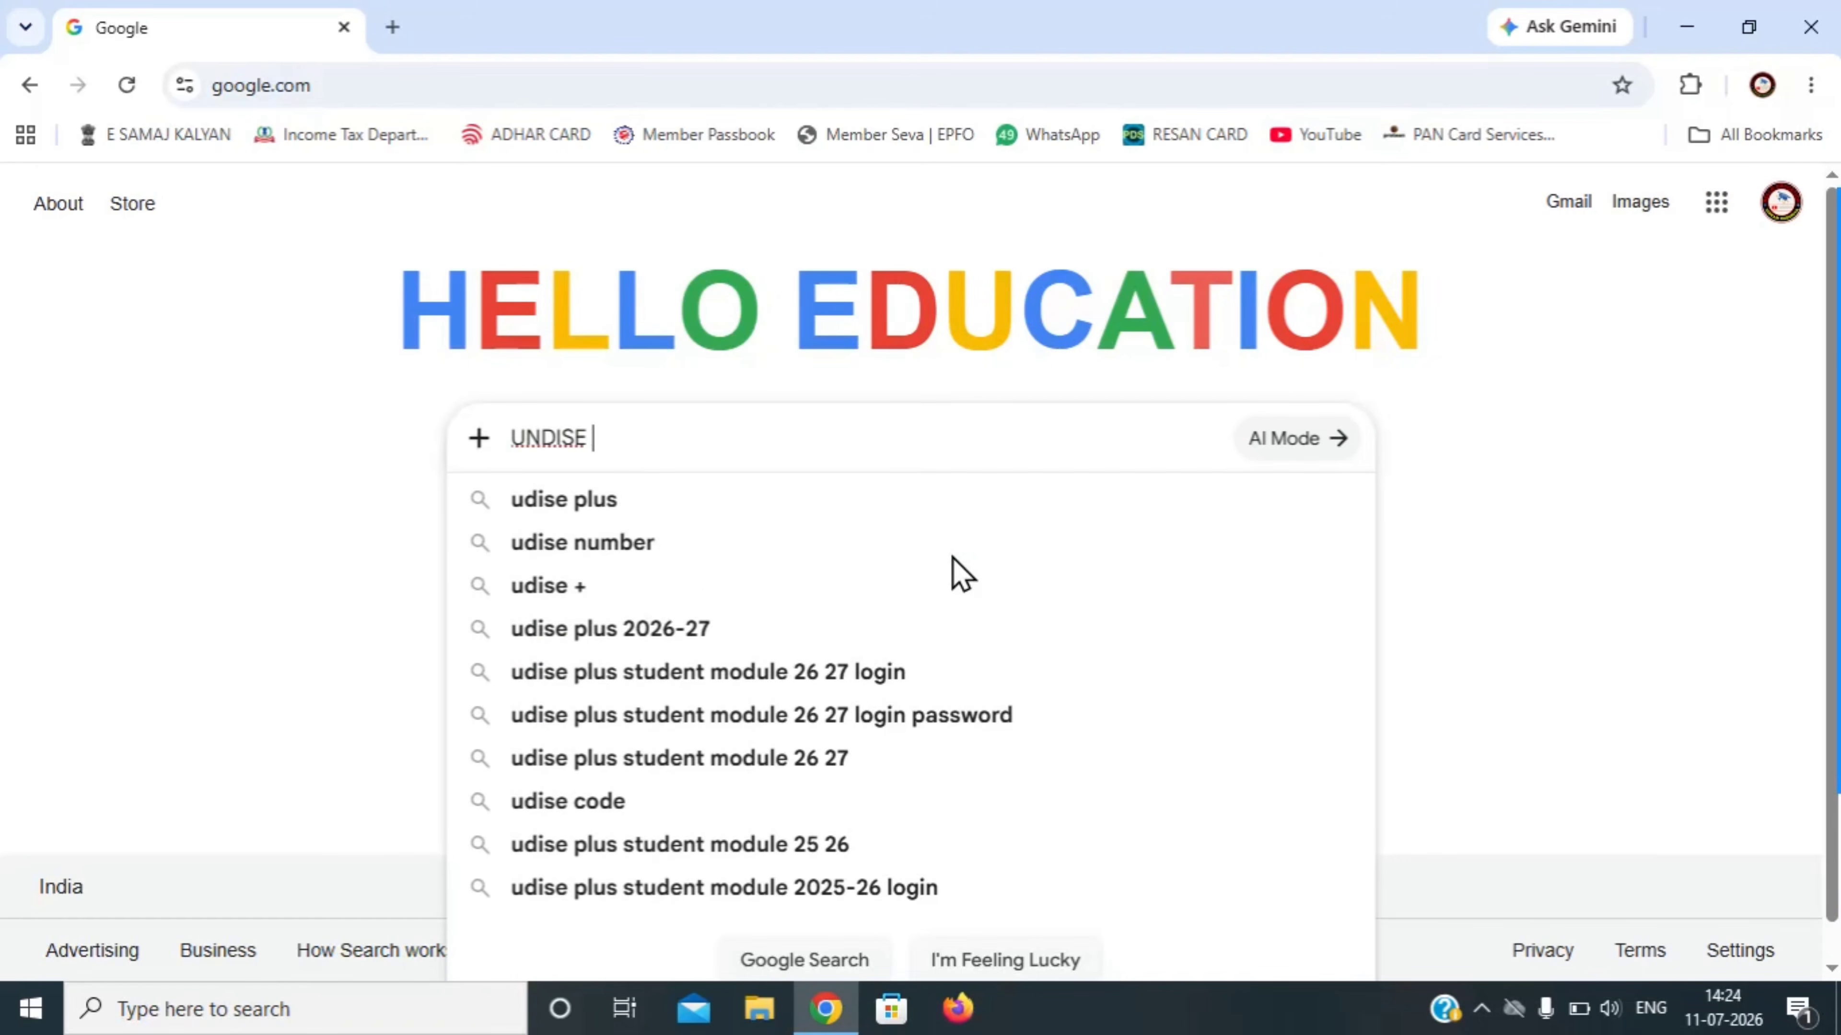
{"action": "left_click", "coordinate": [643, 501]}
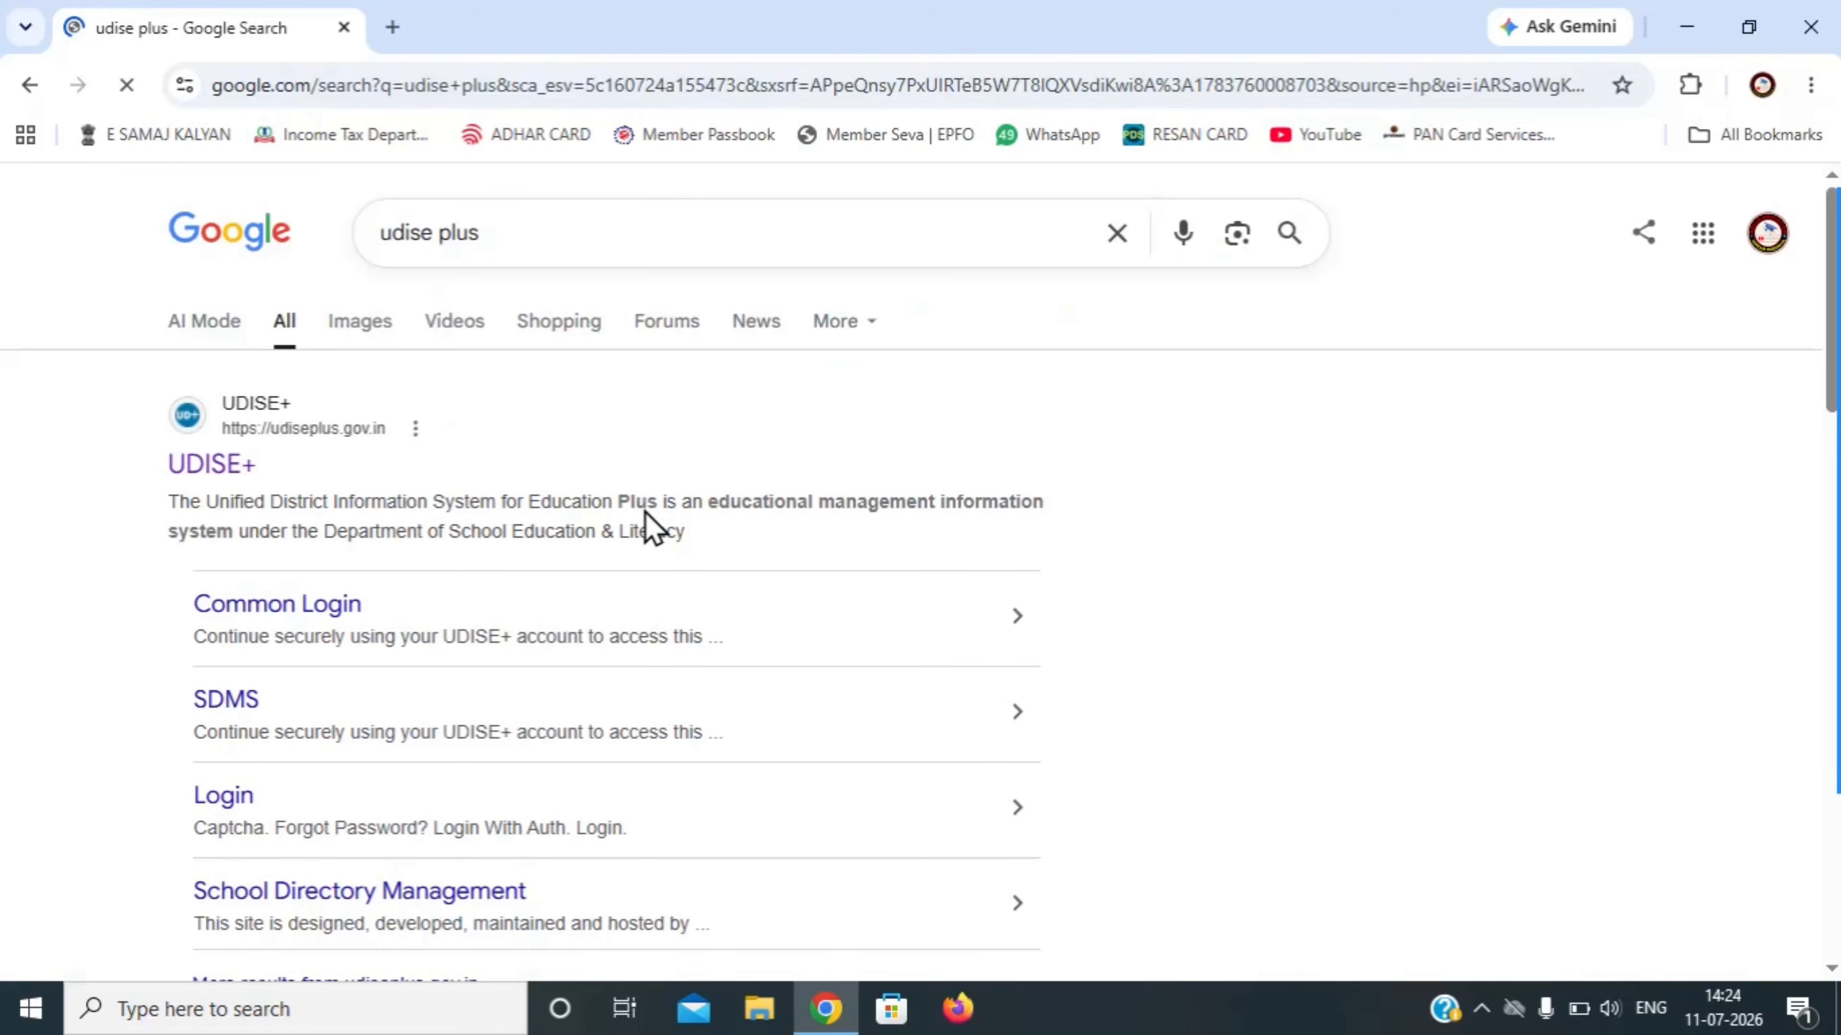
{"action": "left_click", "coordinate": [221, 465]}
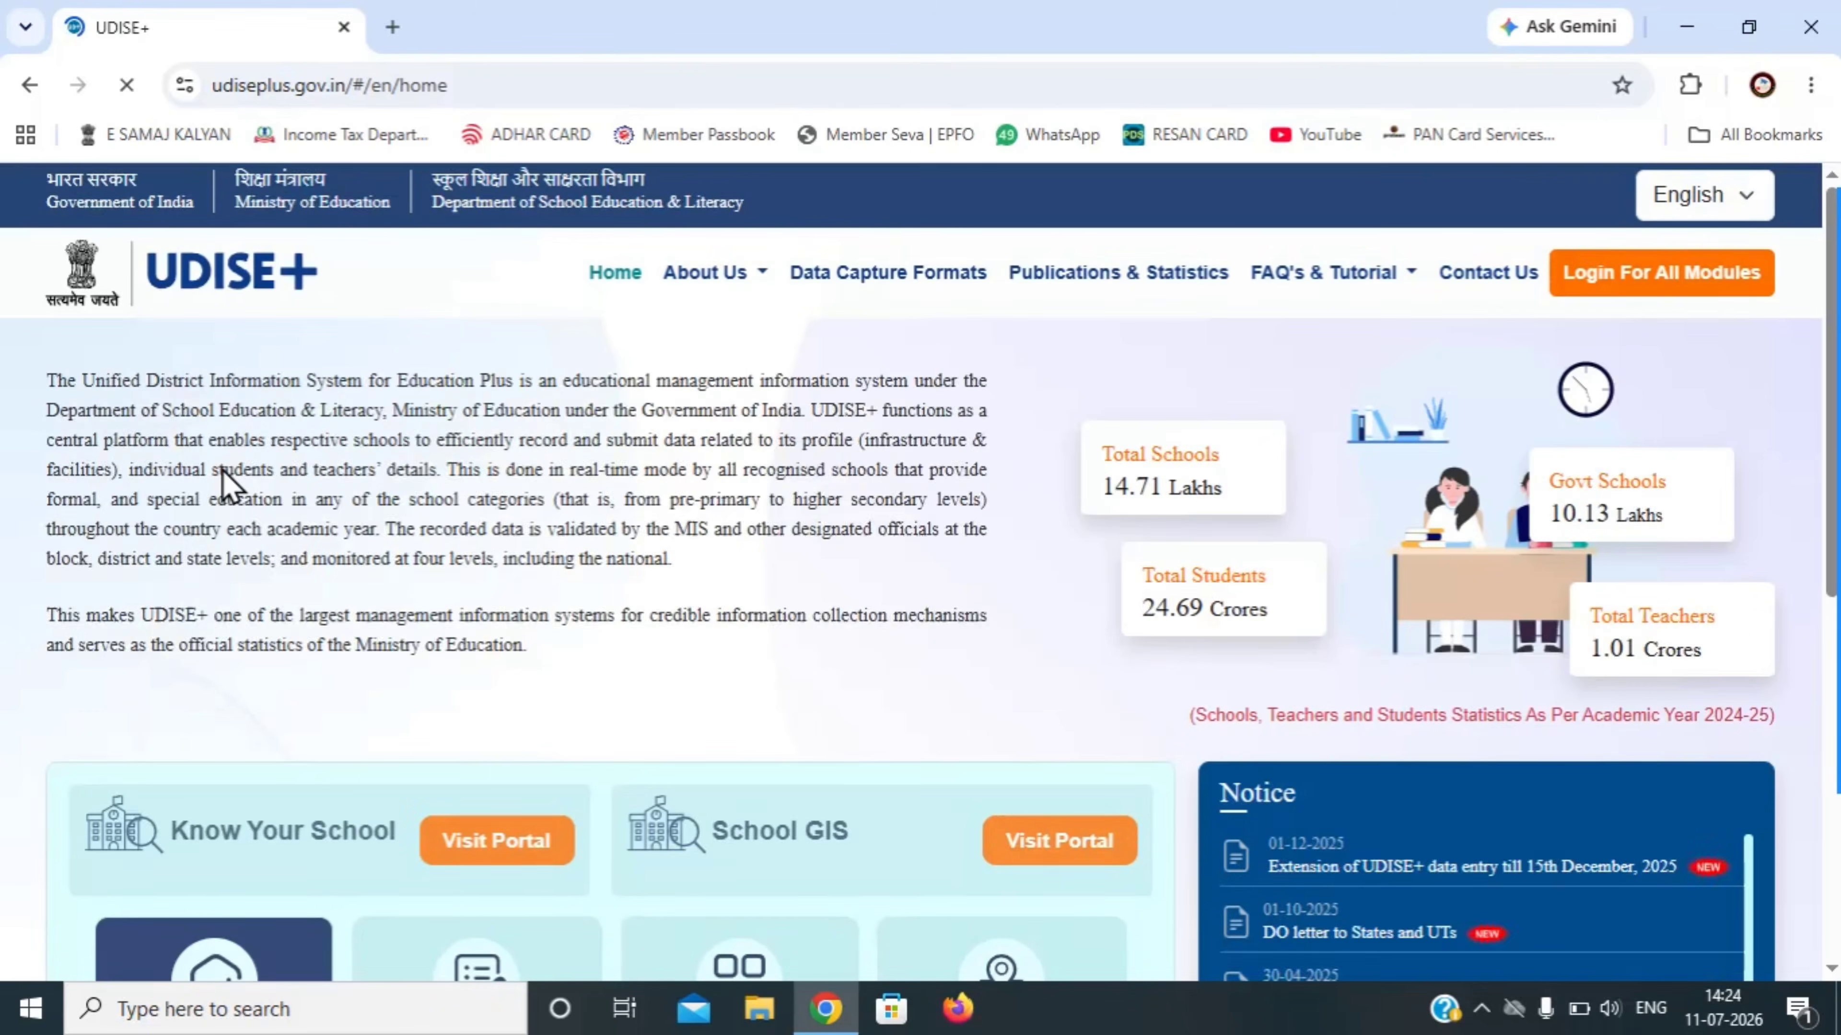
{"action": "left_click", "coordinate": [1623, 283]}
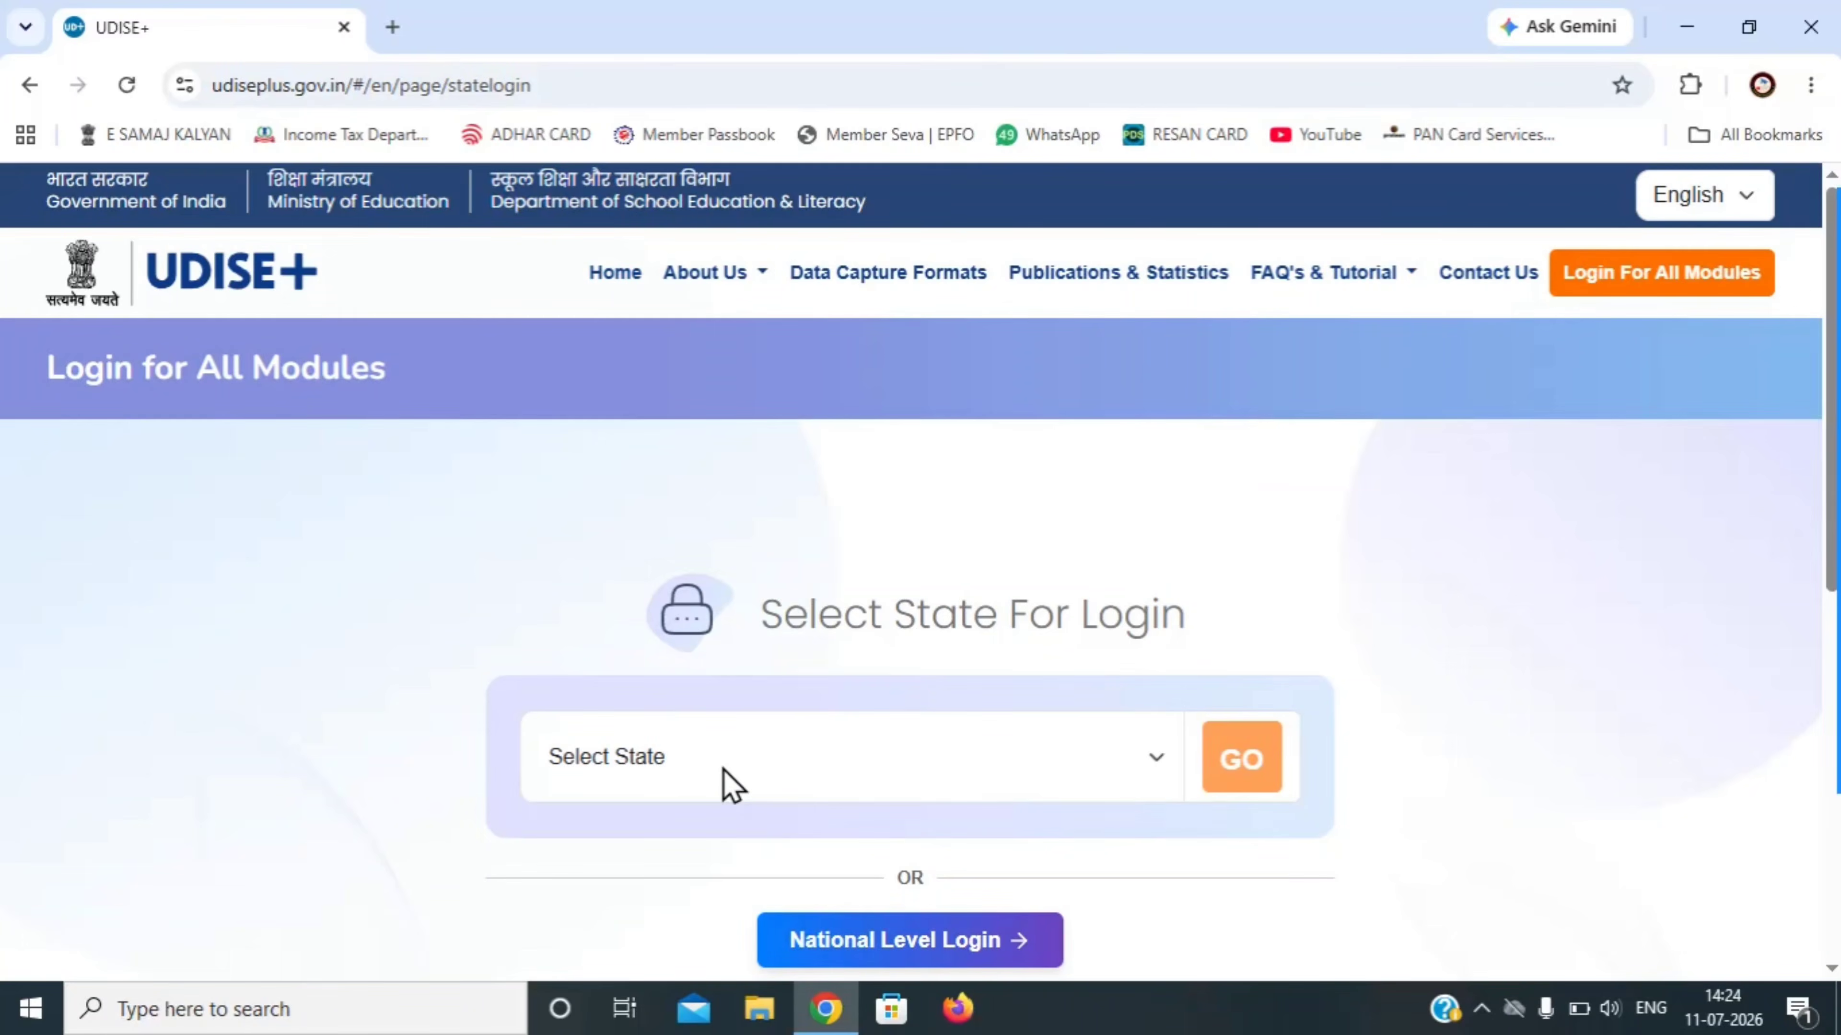
Choose GUJARAT as the login state and open the Teacher Module login
{"action": "left_click", "coordinate": [724, 770]}
{"action": "left_click", "coordinate": [625, 423]}
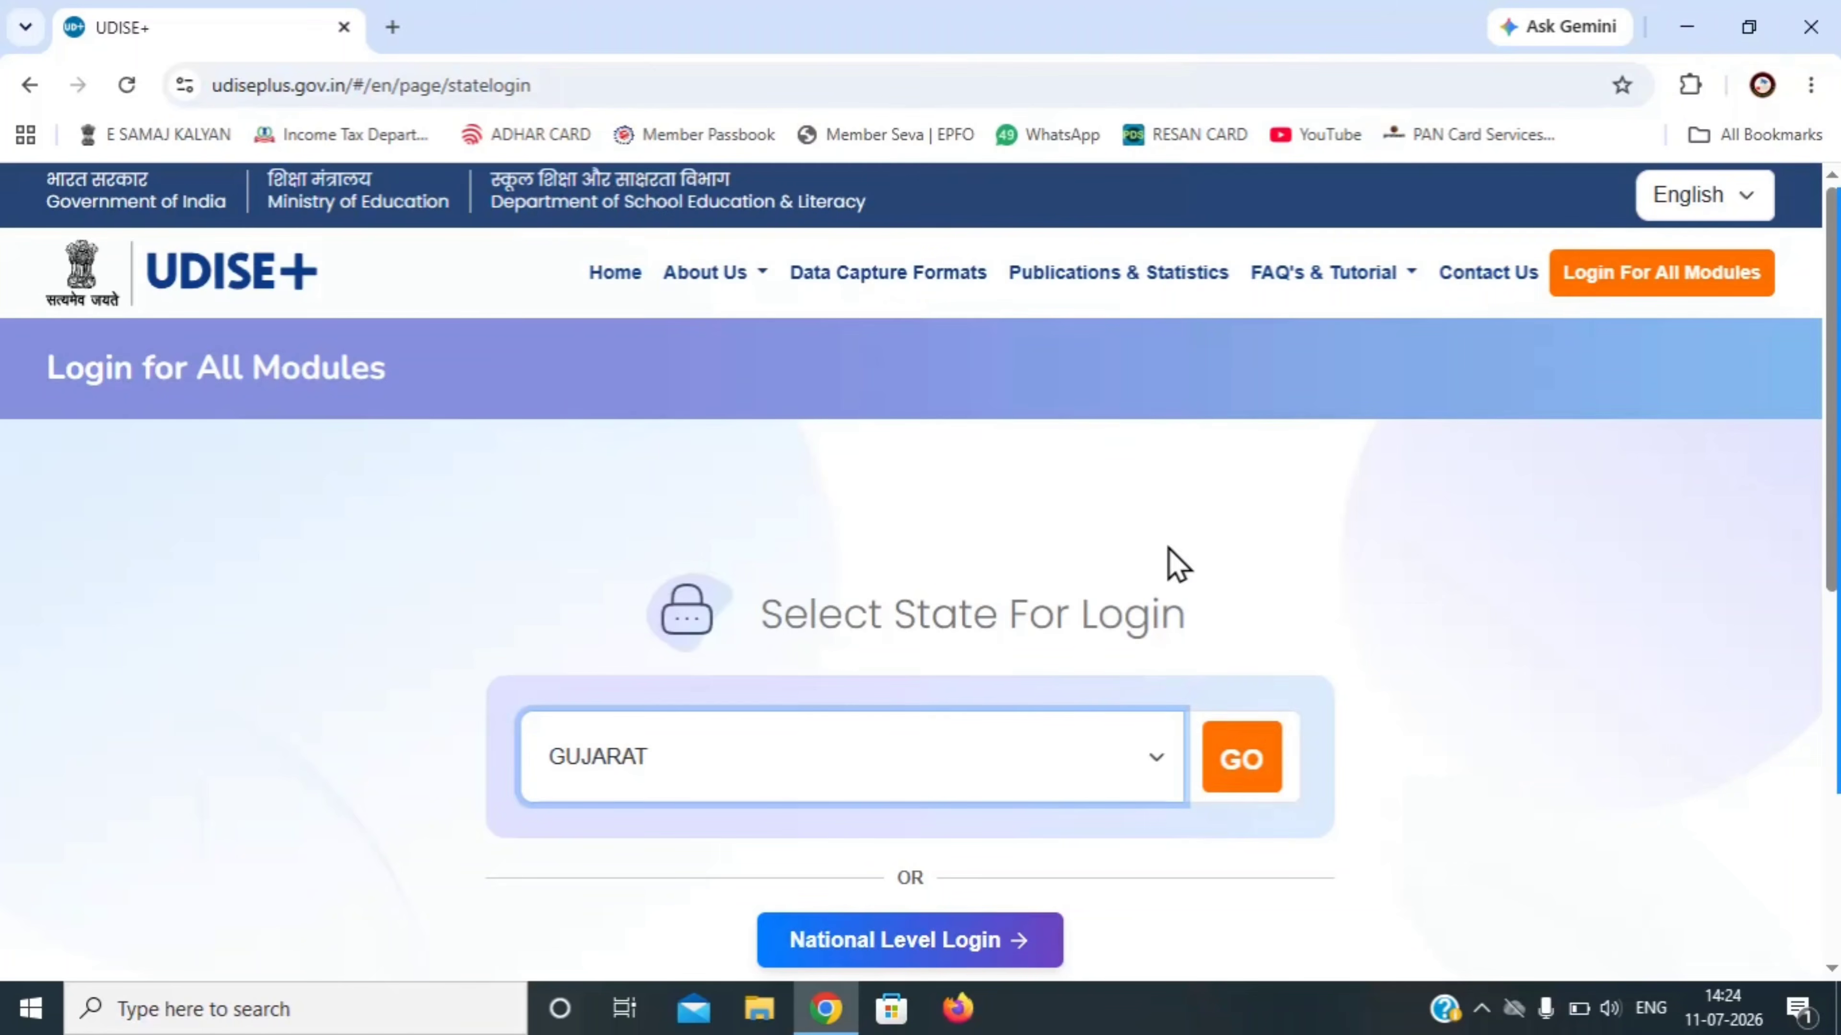
{"action": "left_click", "coordinate": [1248, 748]}
{"action": "scroll", "coordinate": [1322, 559], "scroll_direction": "down", "scroll_amount": 2}
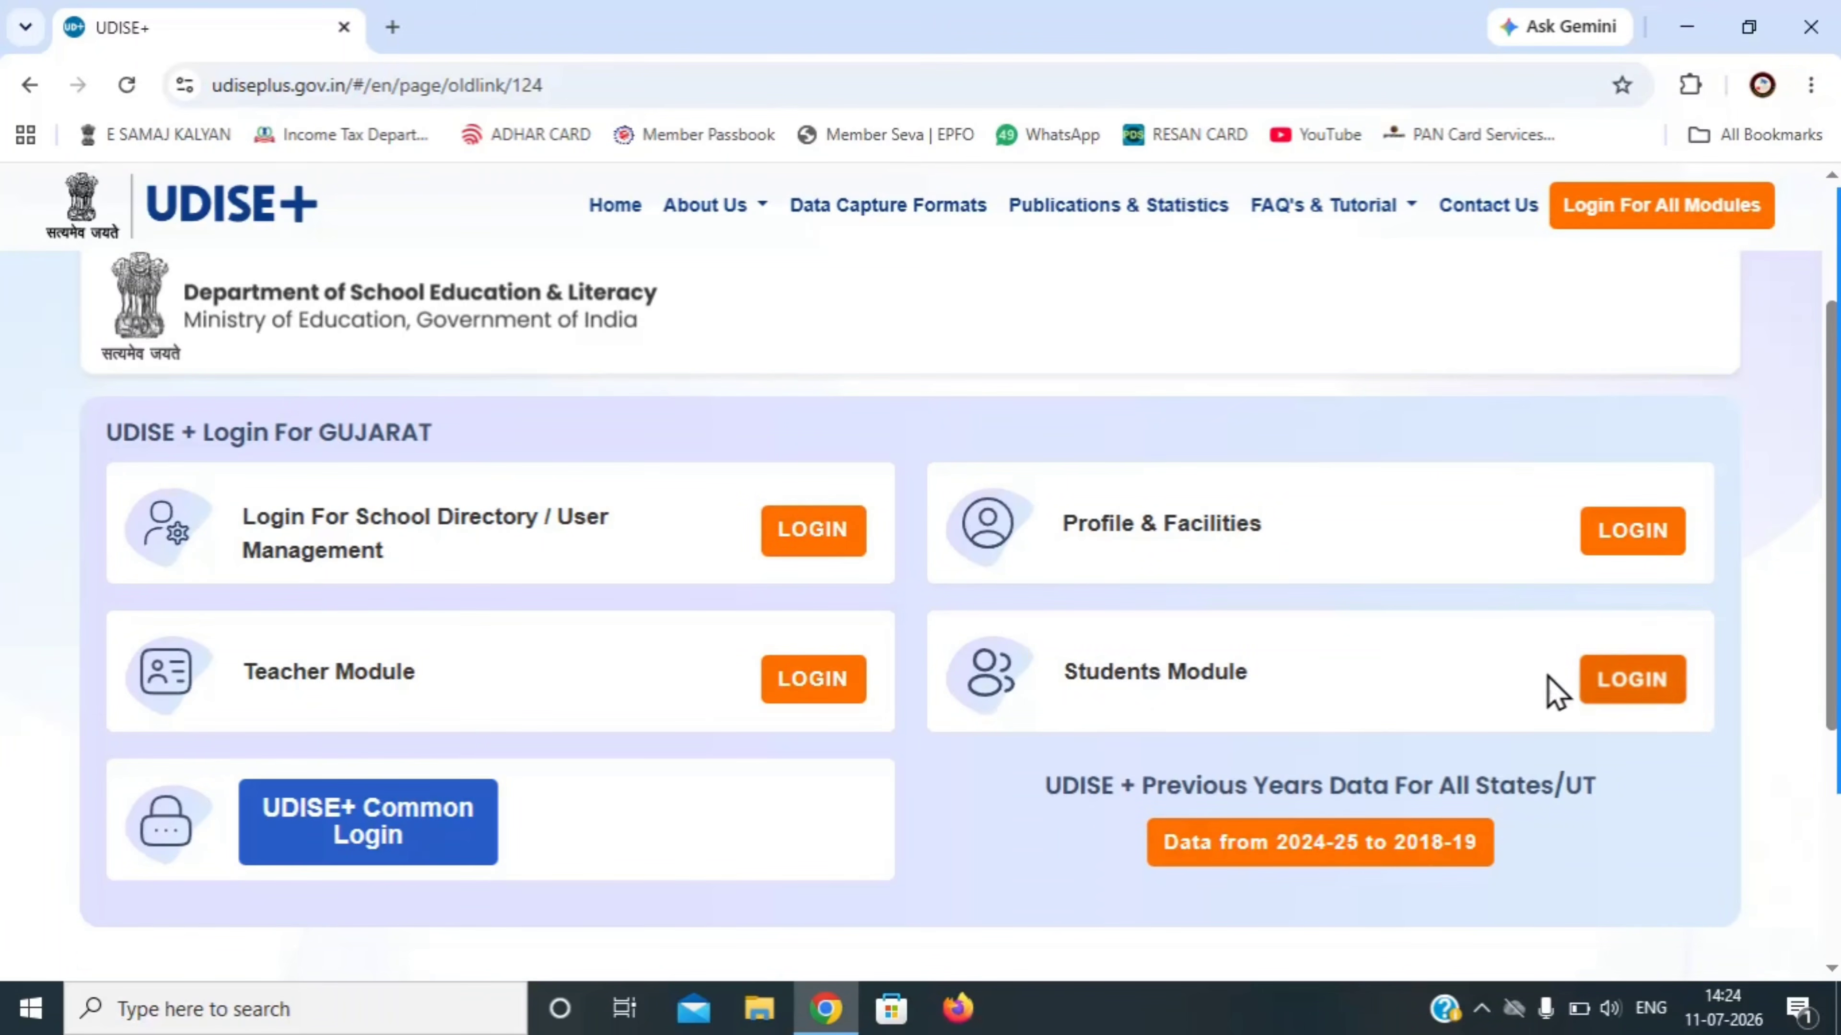
{"action": "left_click", "coordinate": [782, 680]}
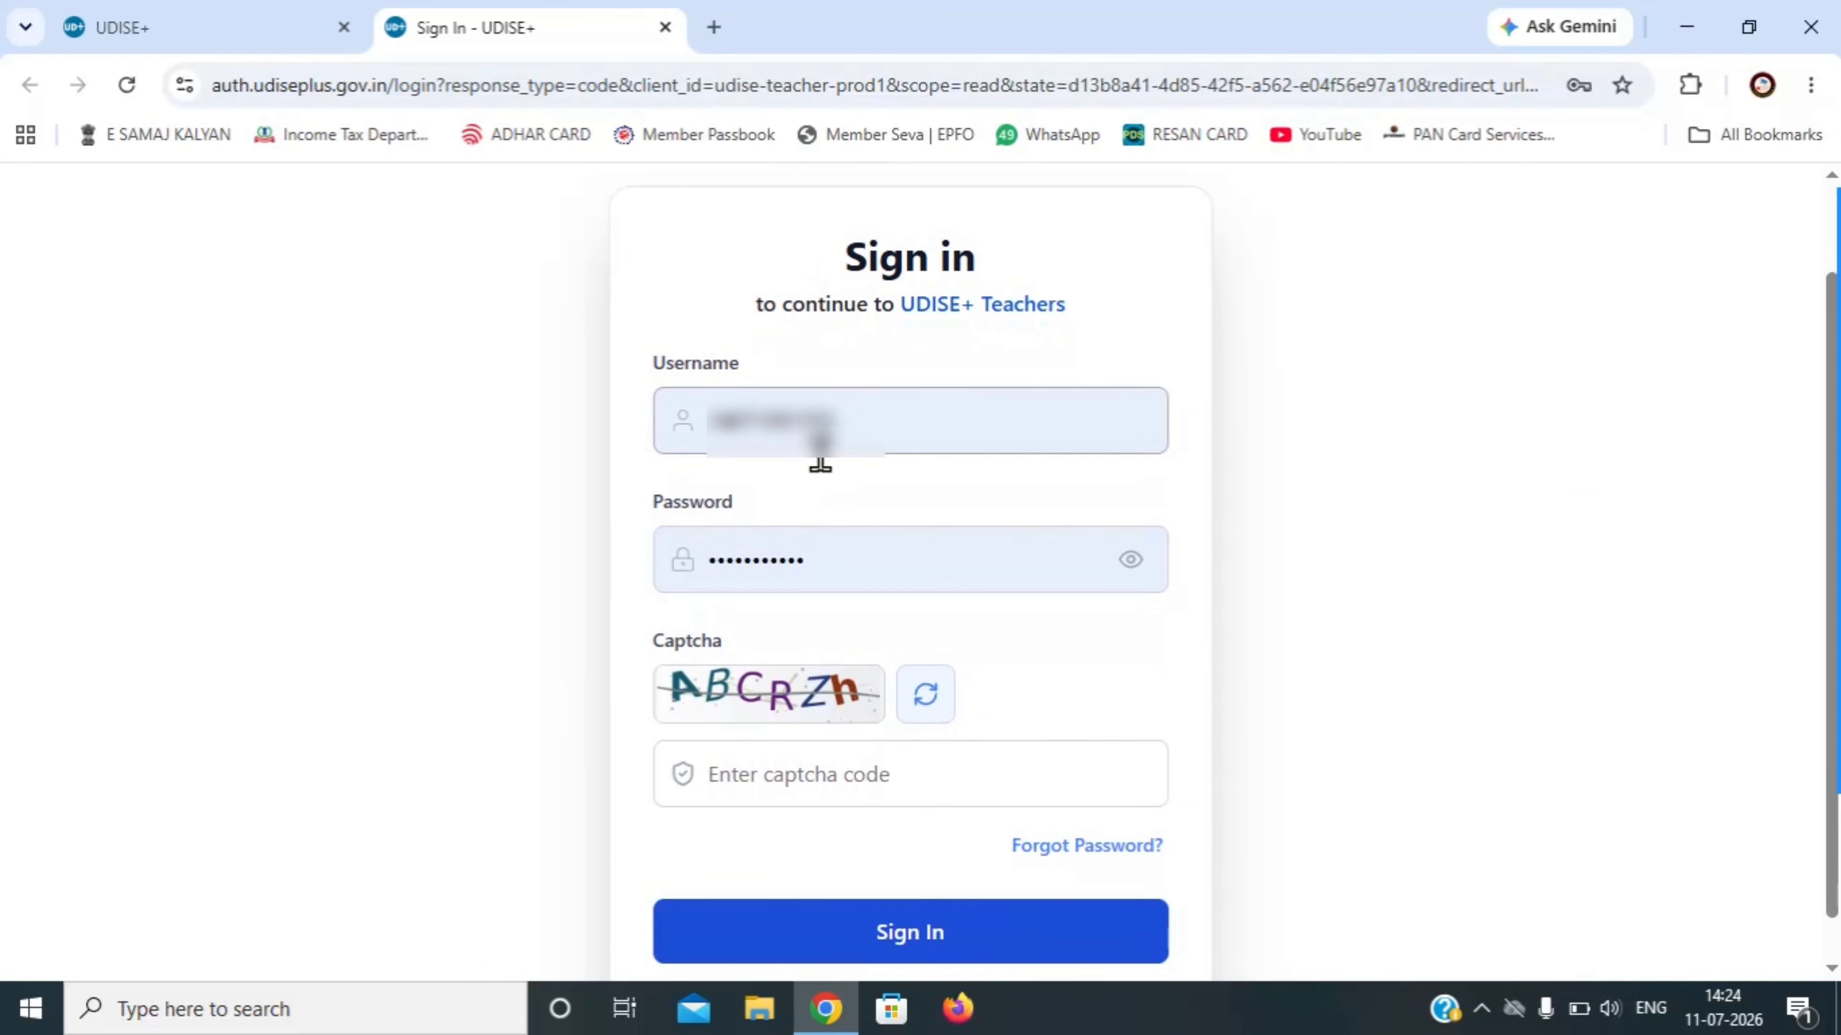
Sign in with the captcha code and open the list of incomplete teaching staff from the school dashboard
{"action": "left_click", "coordinate": [813, 774]}
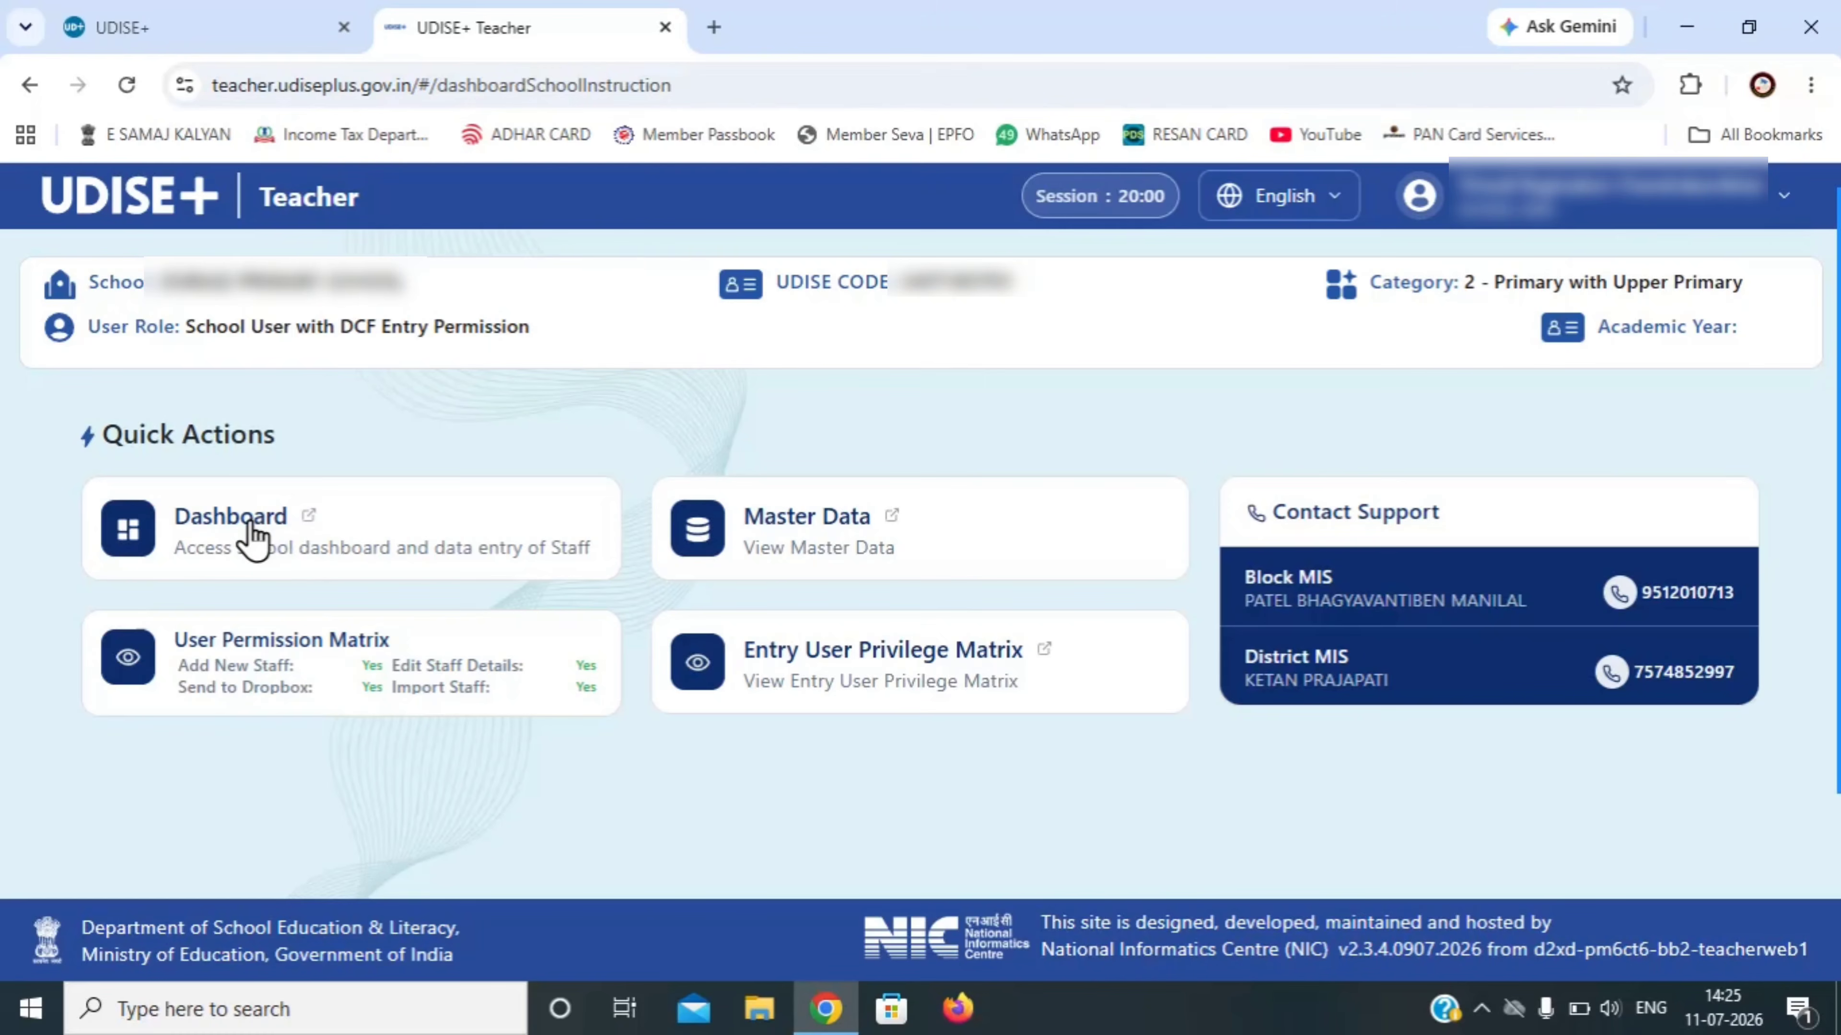
{"action": "left_click", "coordinate": [239, 519]}
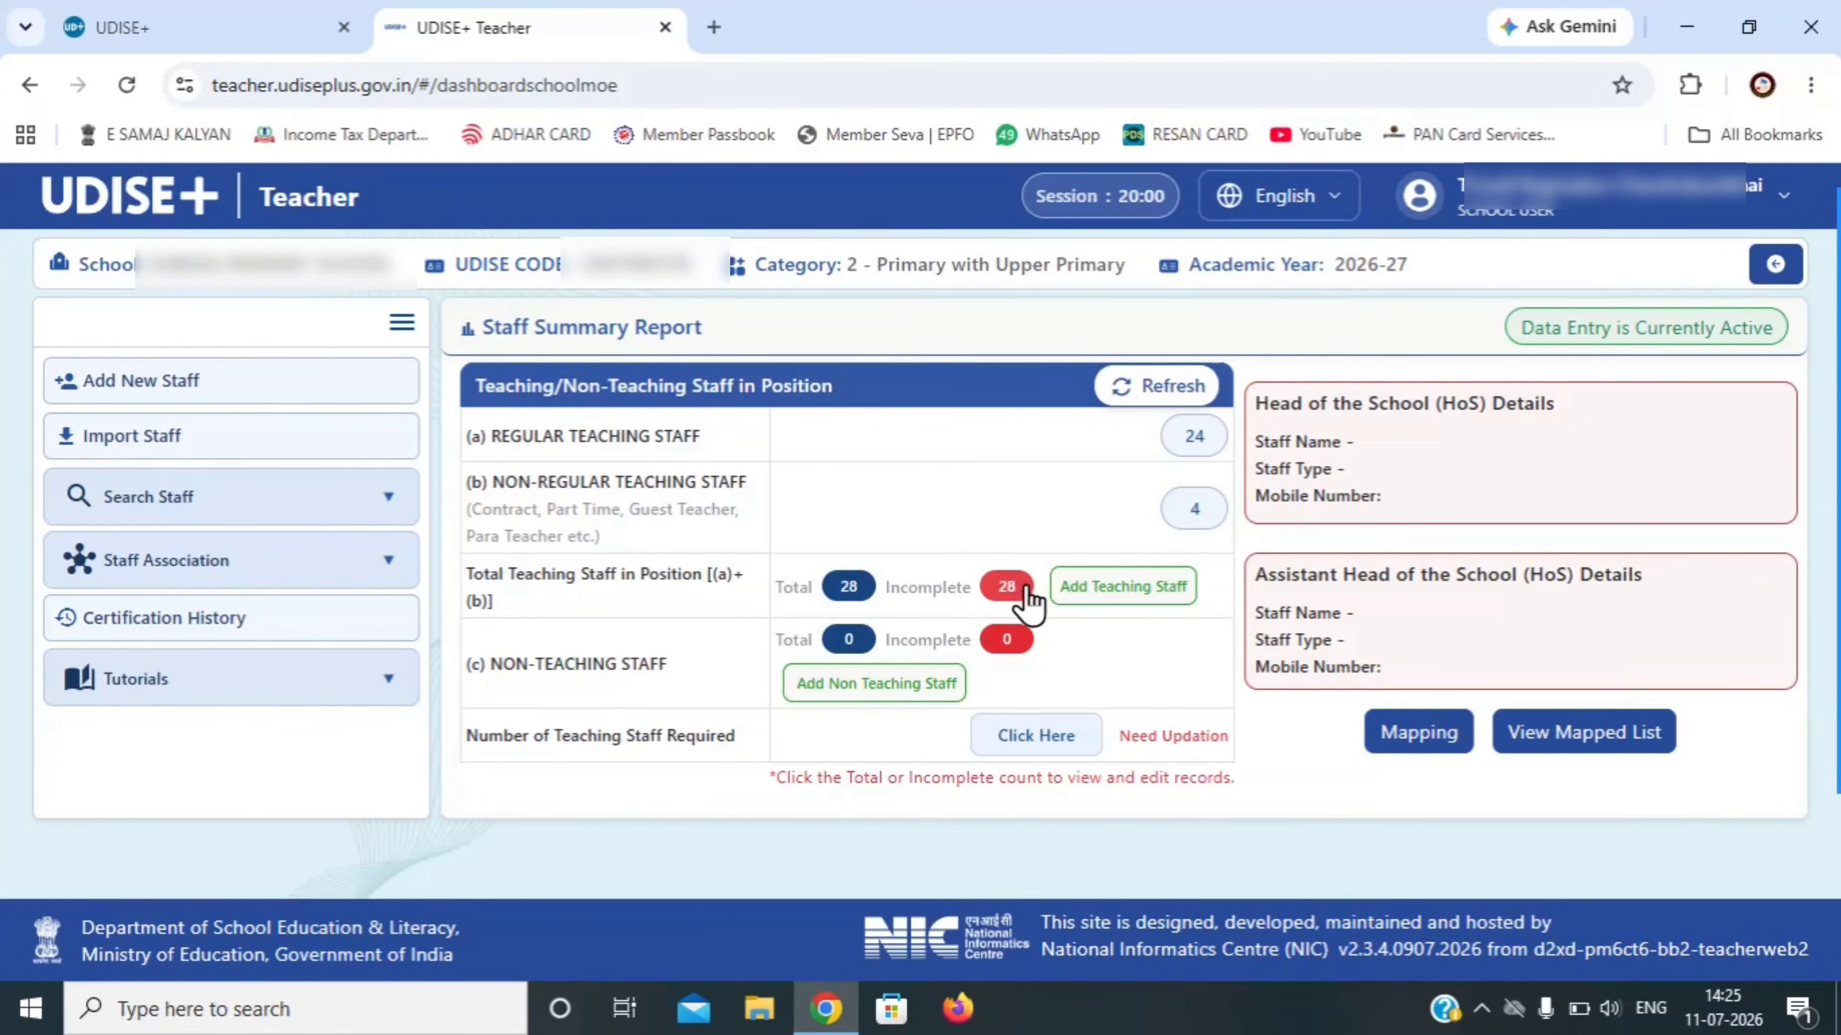
{"action": "left_click", "coordinate": [1004, 606]}
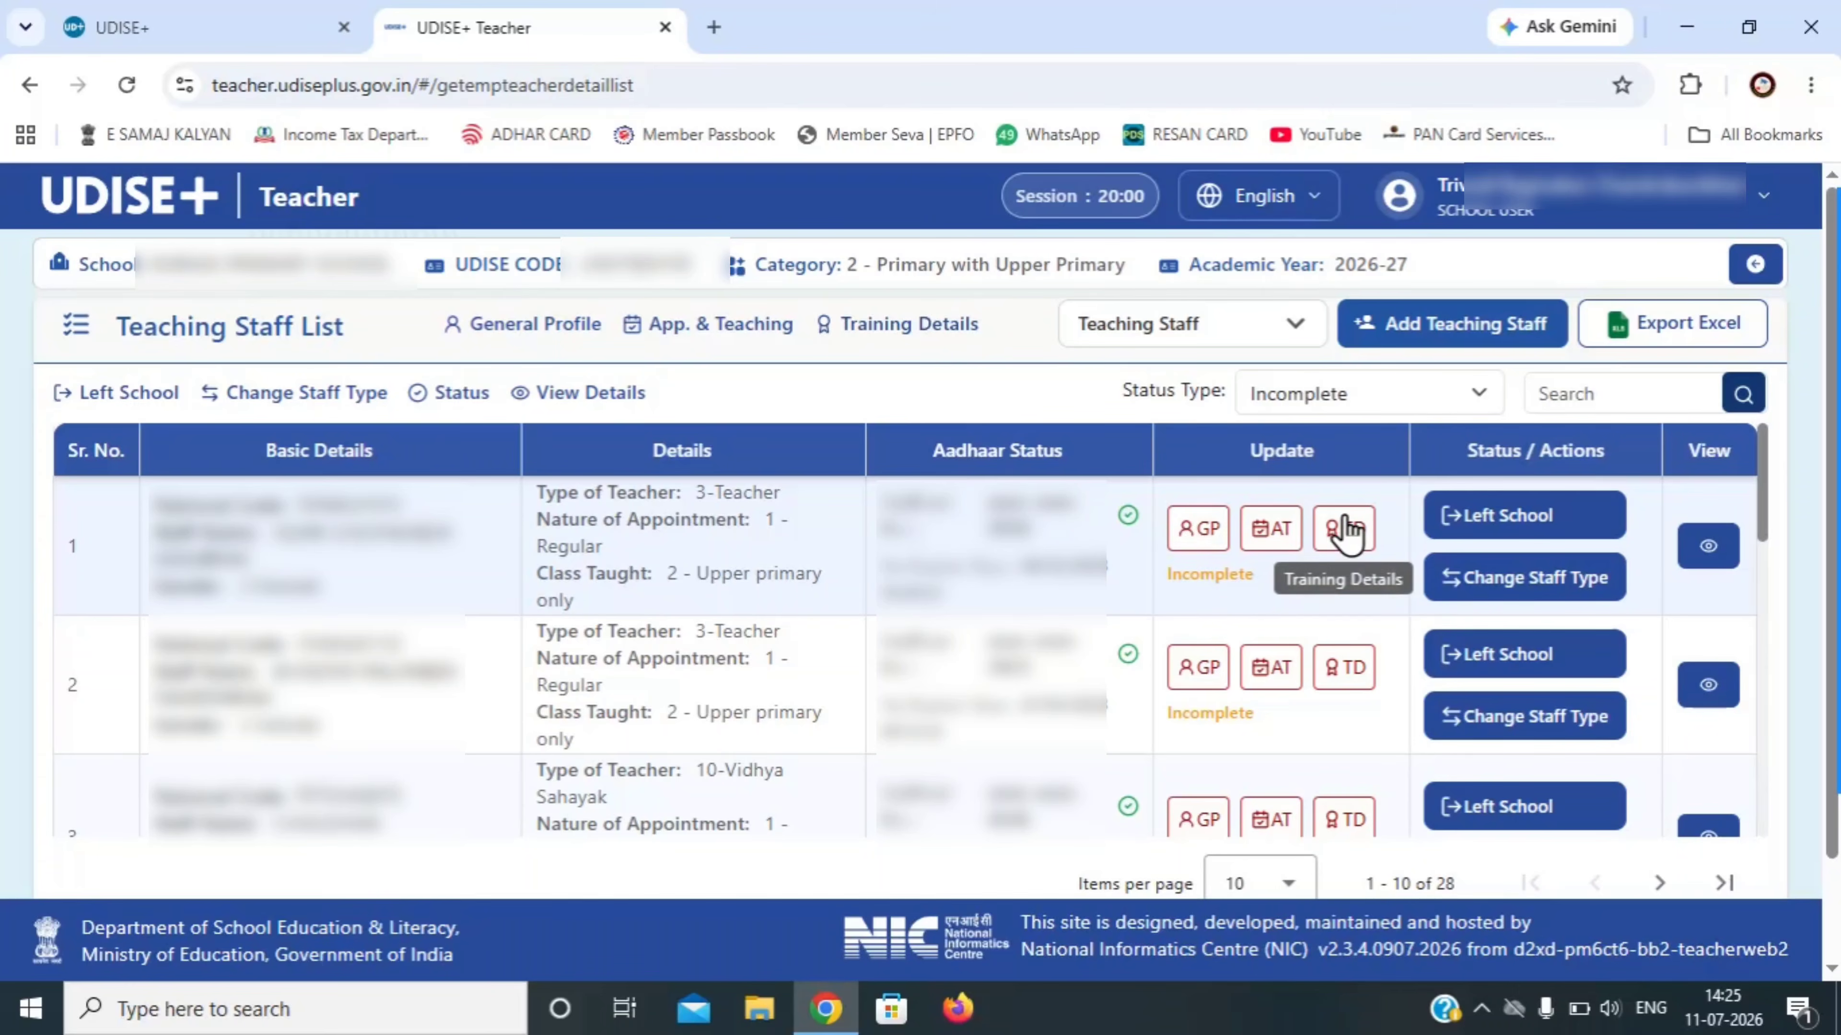
Open the teacher's General Profile, review the personal, subject level and employment details, and update it
{"action": "left_click", "coordinate": [1198, 530]}
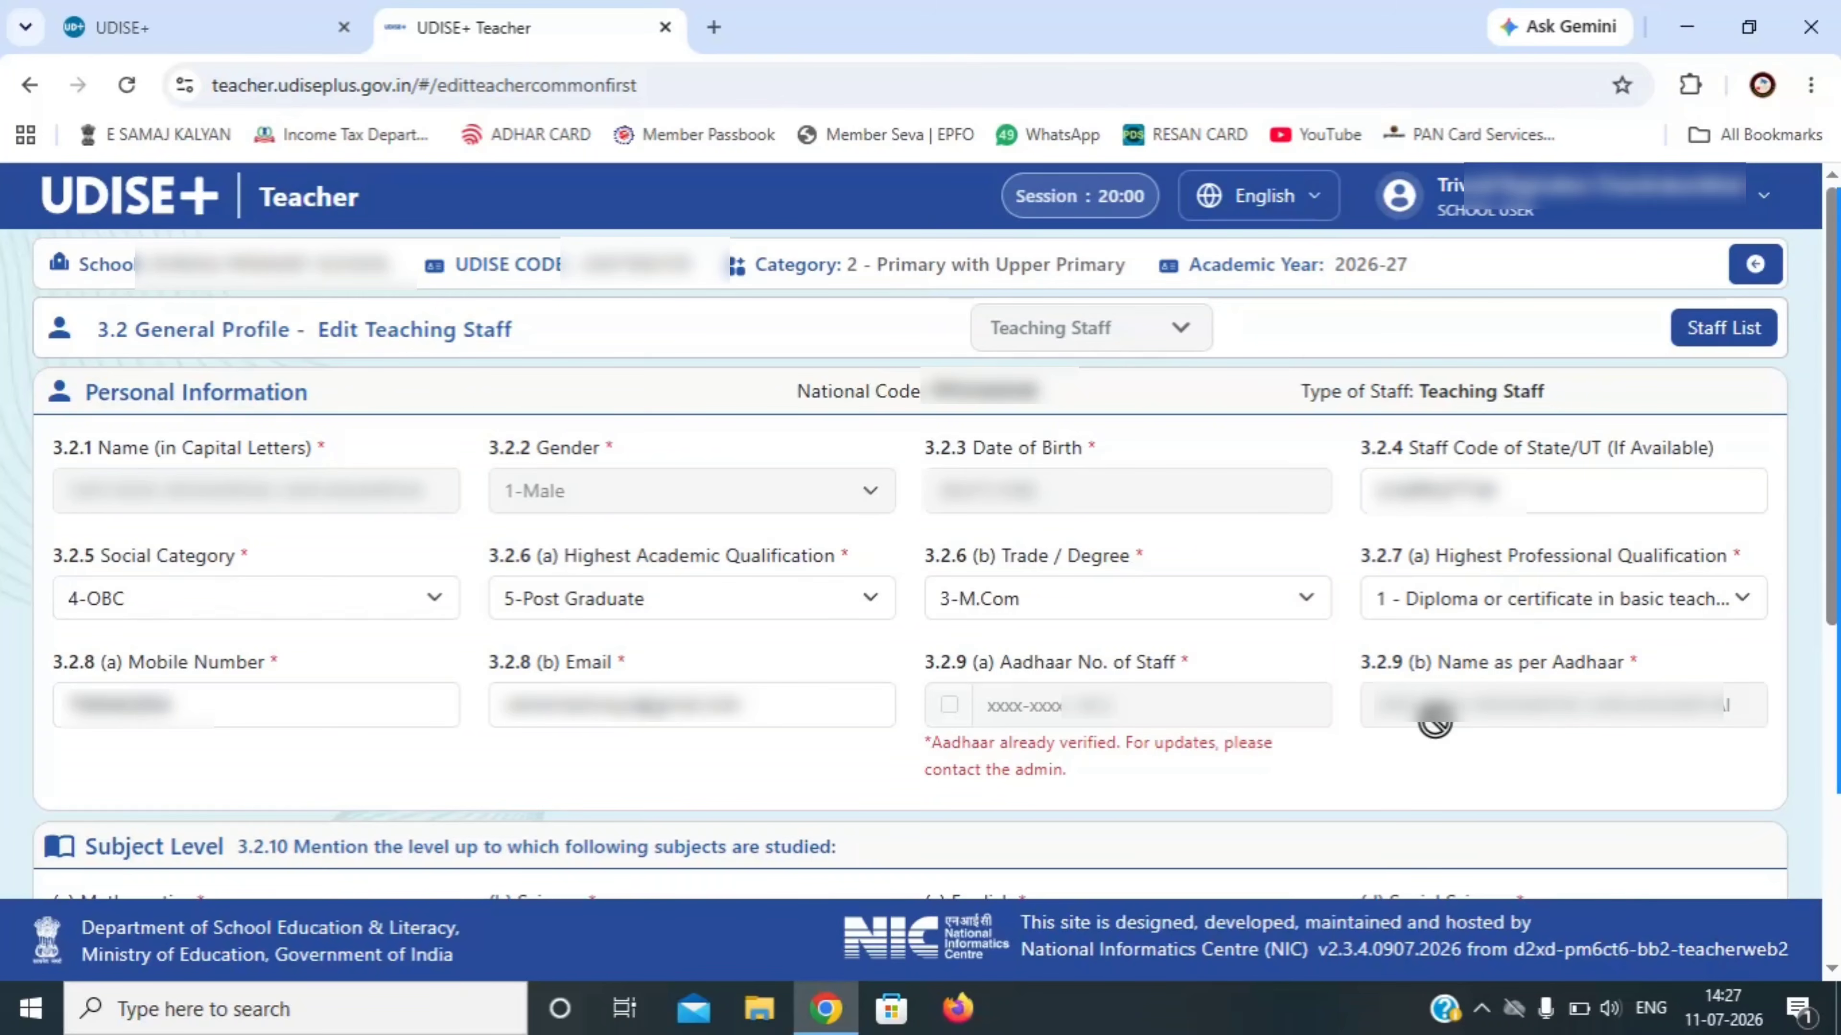
{"action": "scroll", "coordinate": [1660, 809], "scroll_direction": "down", "scroll_amount": 5}
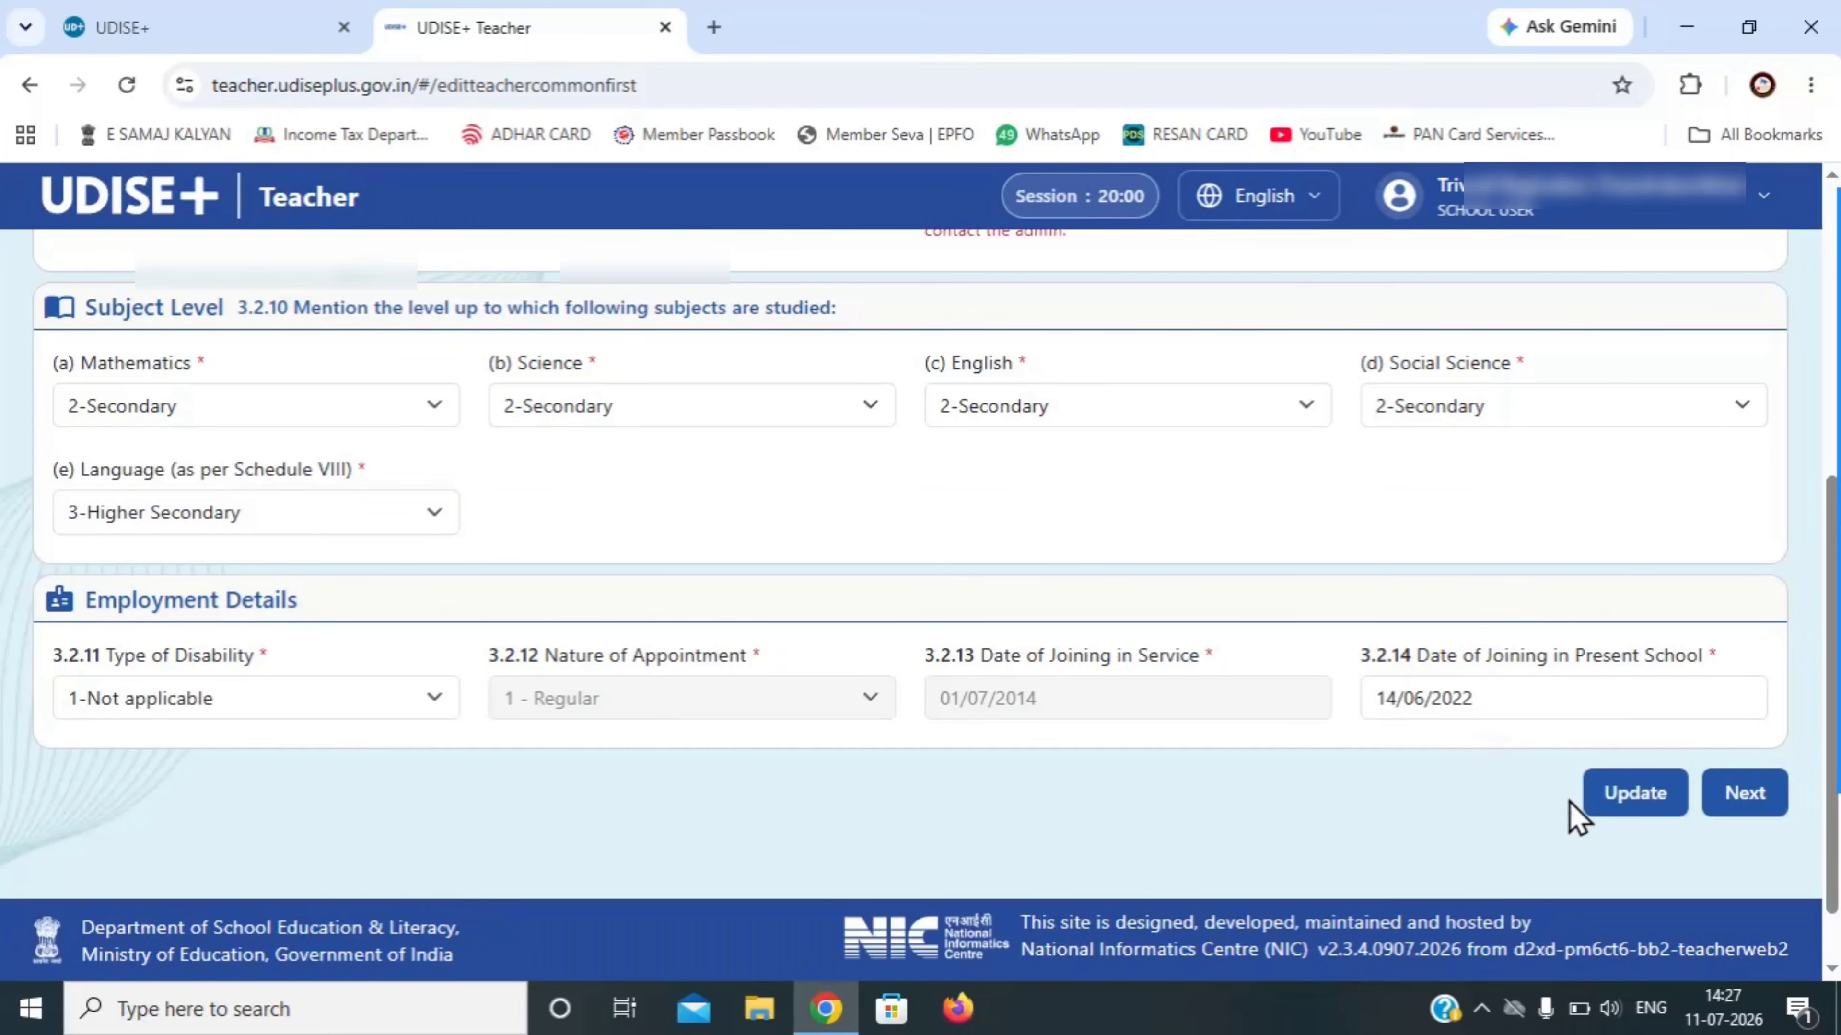
{"action": "left_click", "coordinate": [1625, 811]}
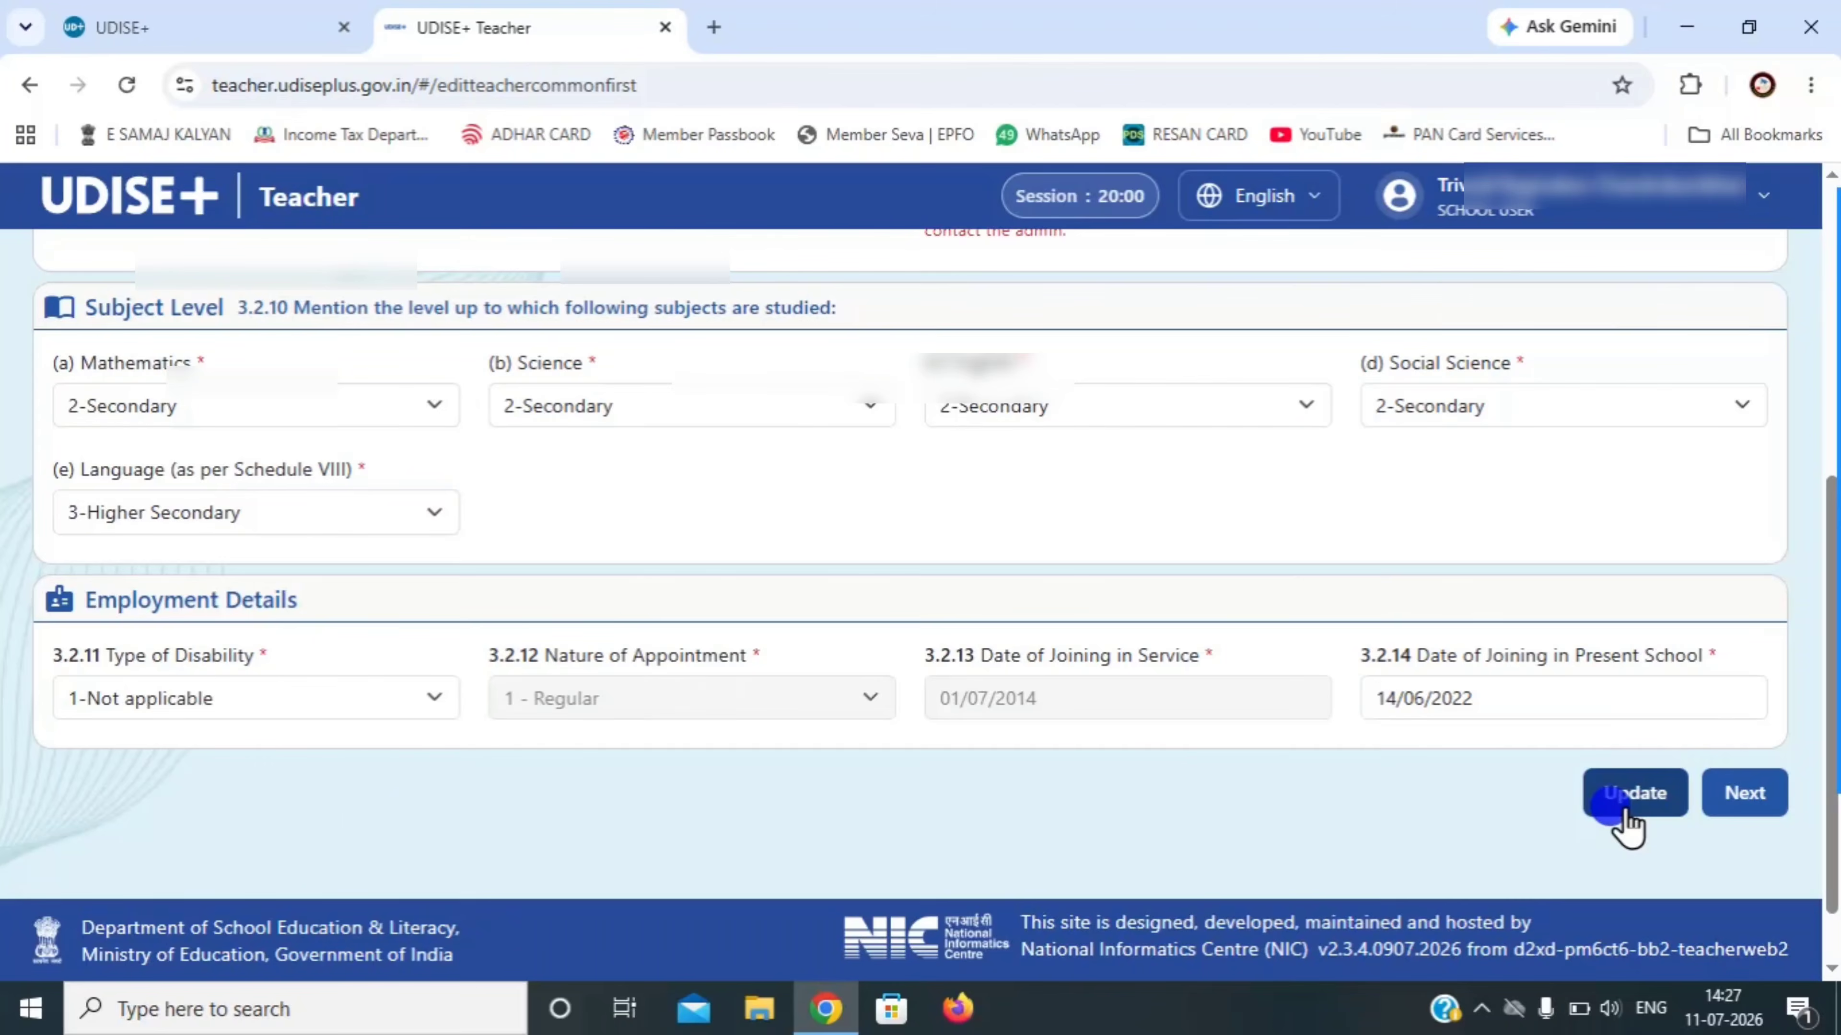
Review the teacher type, class taught, appointed level and appointed subject options, and update the Appointment and Teaching Profile
{"action": "left_click", "coordinate": [182, 485]}
{"action": "left_click", "coordinate": [346, 468]}
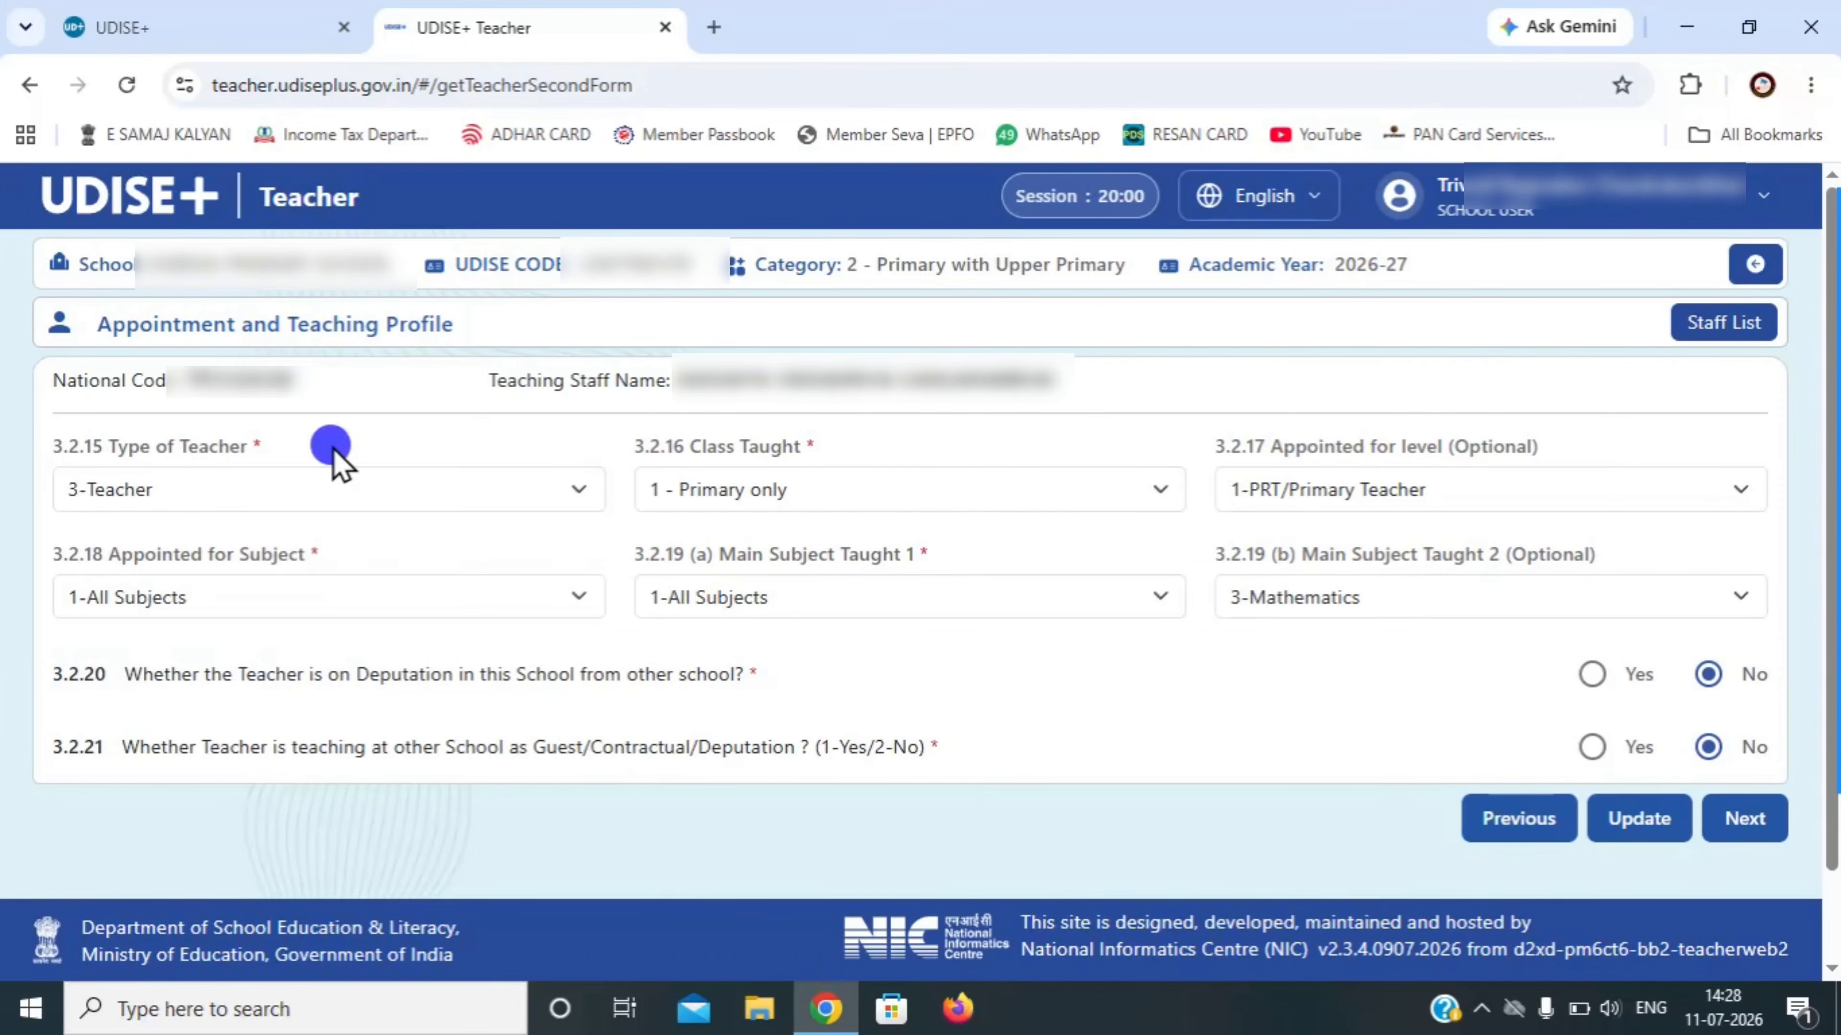
{"action": "left_click", "coordinate": [751, 473]}
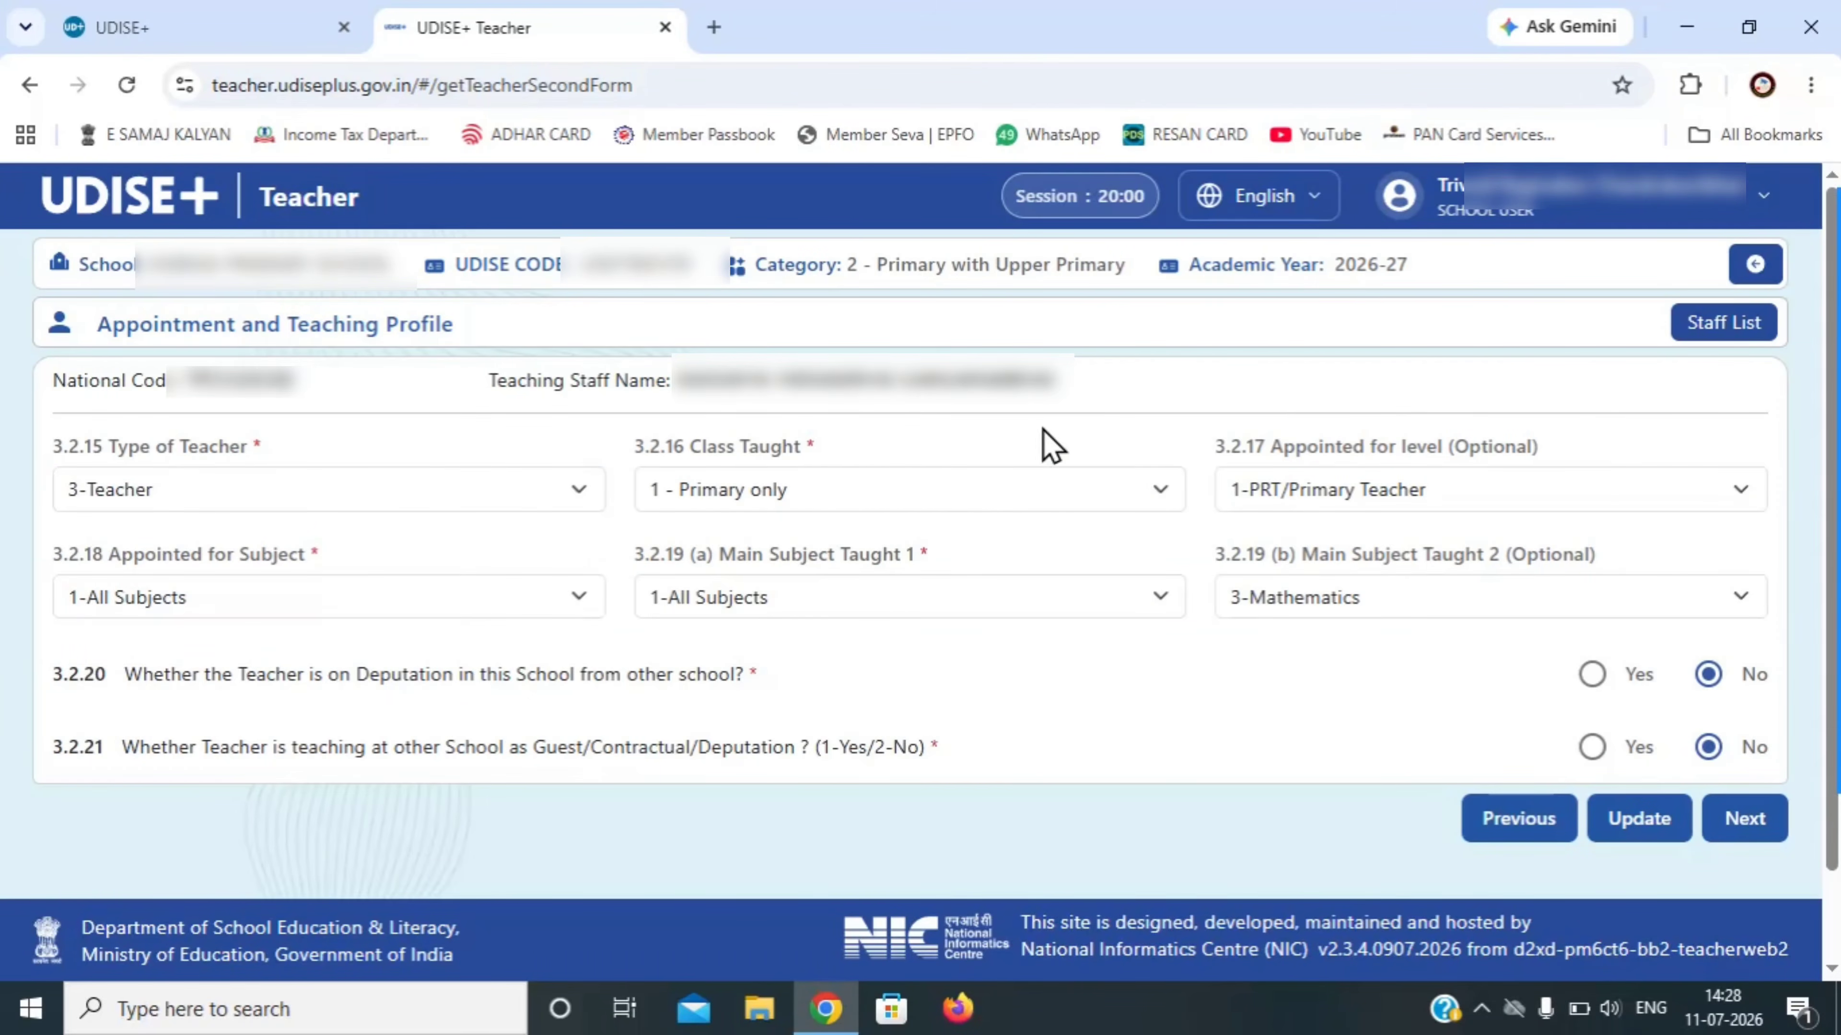
{"action": "left_click", "coordinate": [1294, 495]}
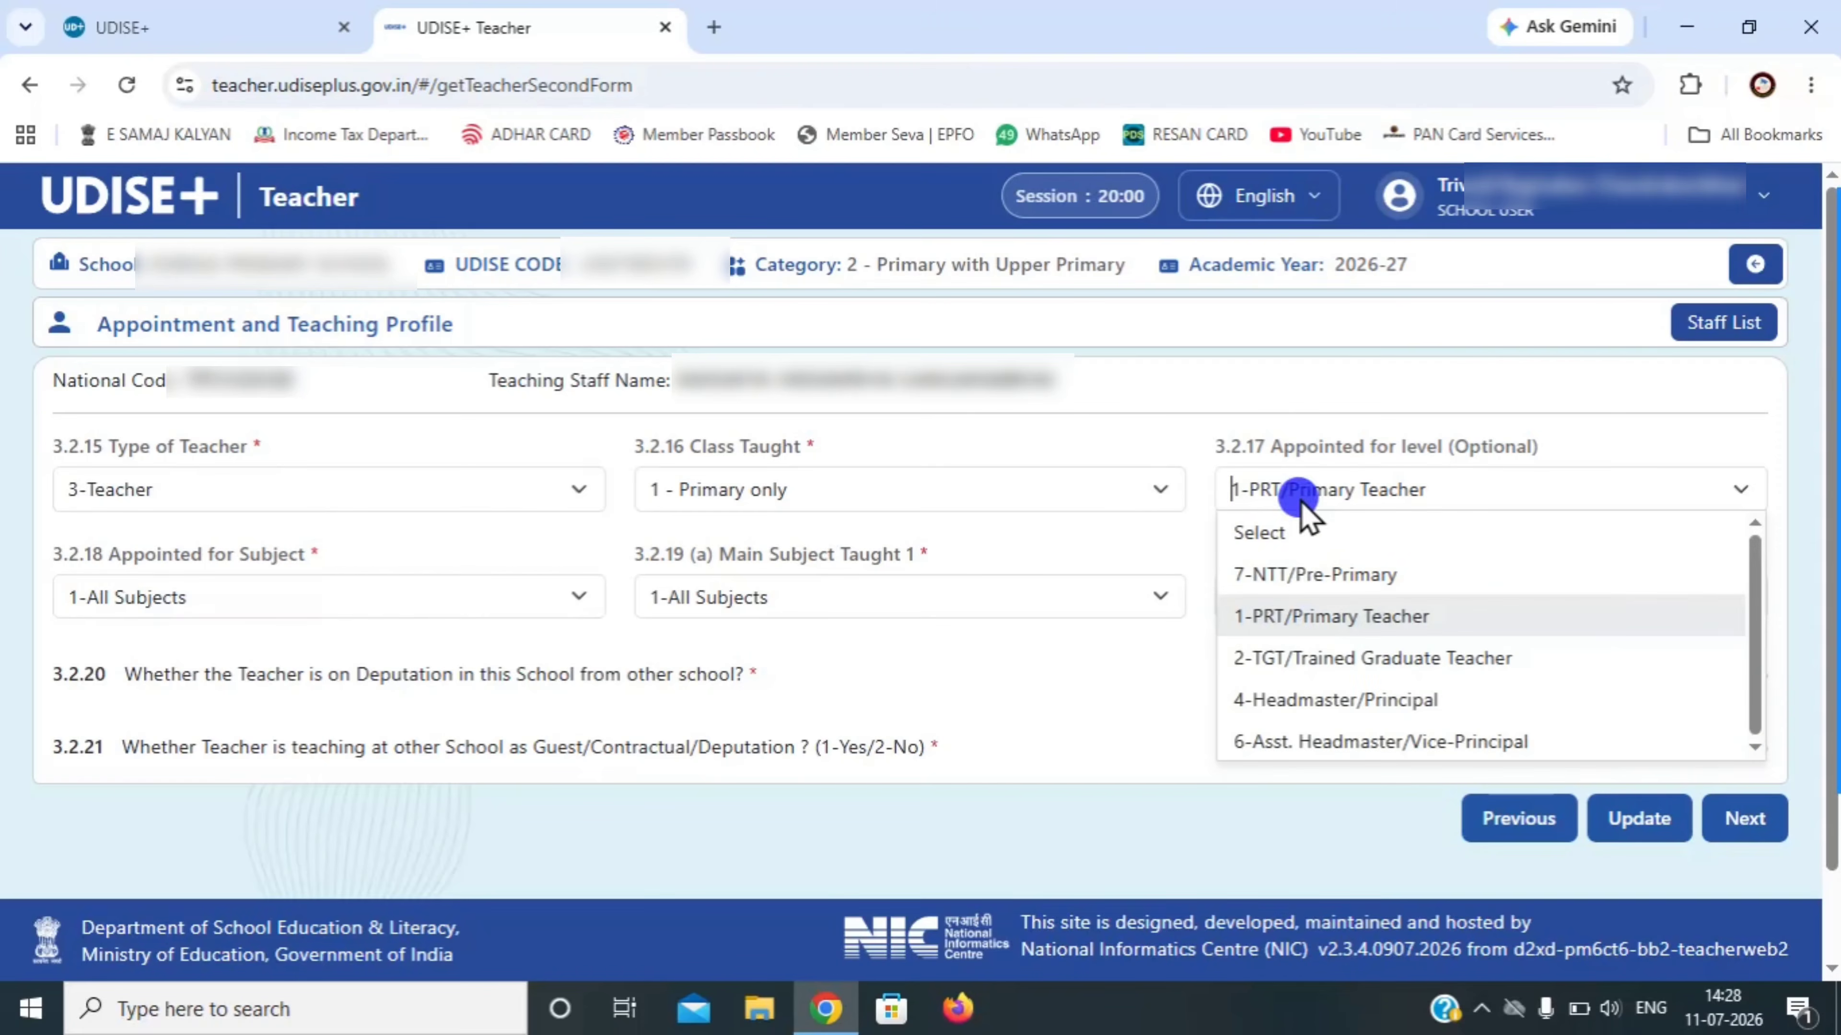
{"action": "left_click", "coordinate": [1122, 432]}
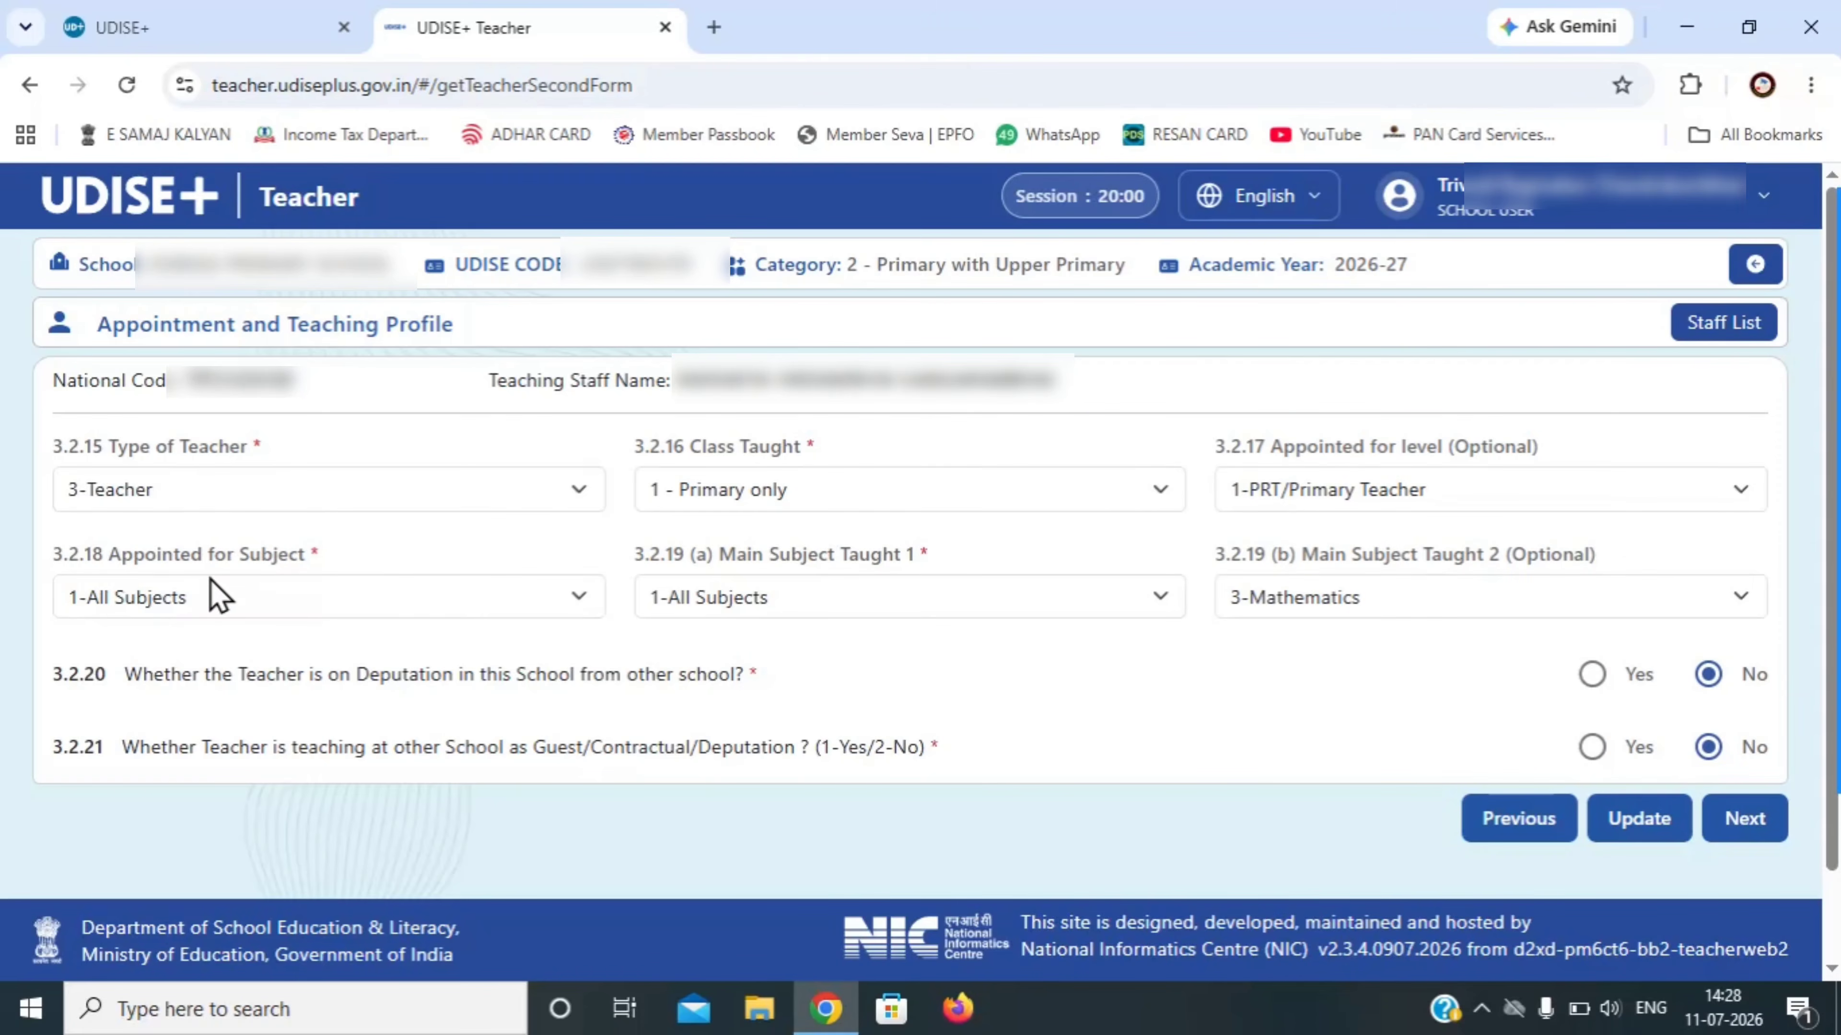
{"action": "left_click", "coordinate": [208, 601]}
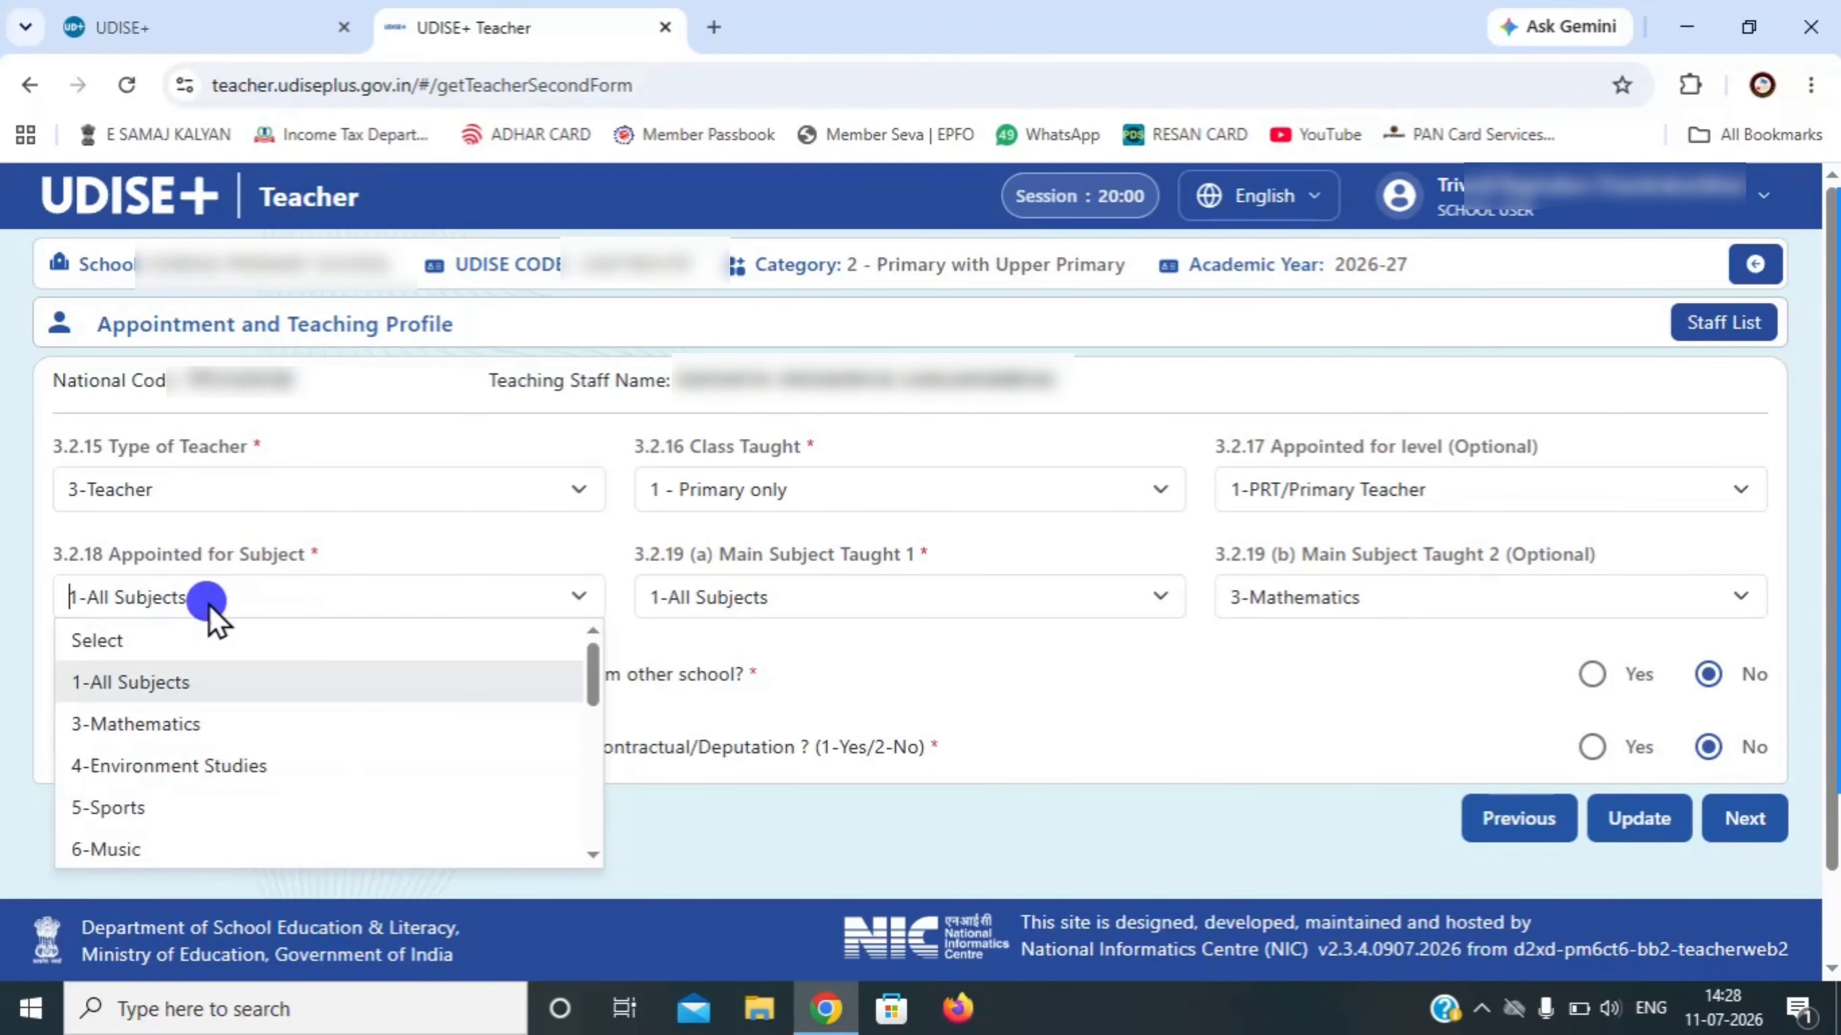
{"action": "left_click", "coordinate": [259, 554]}
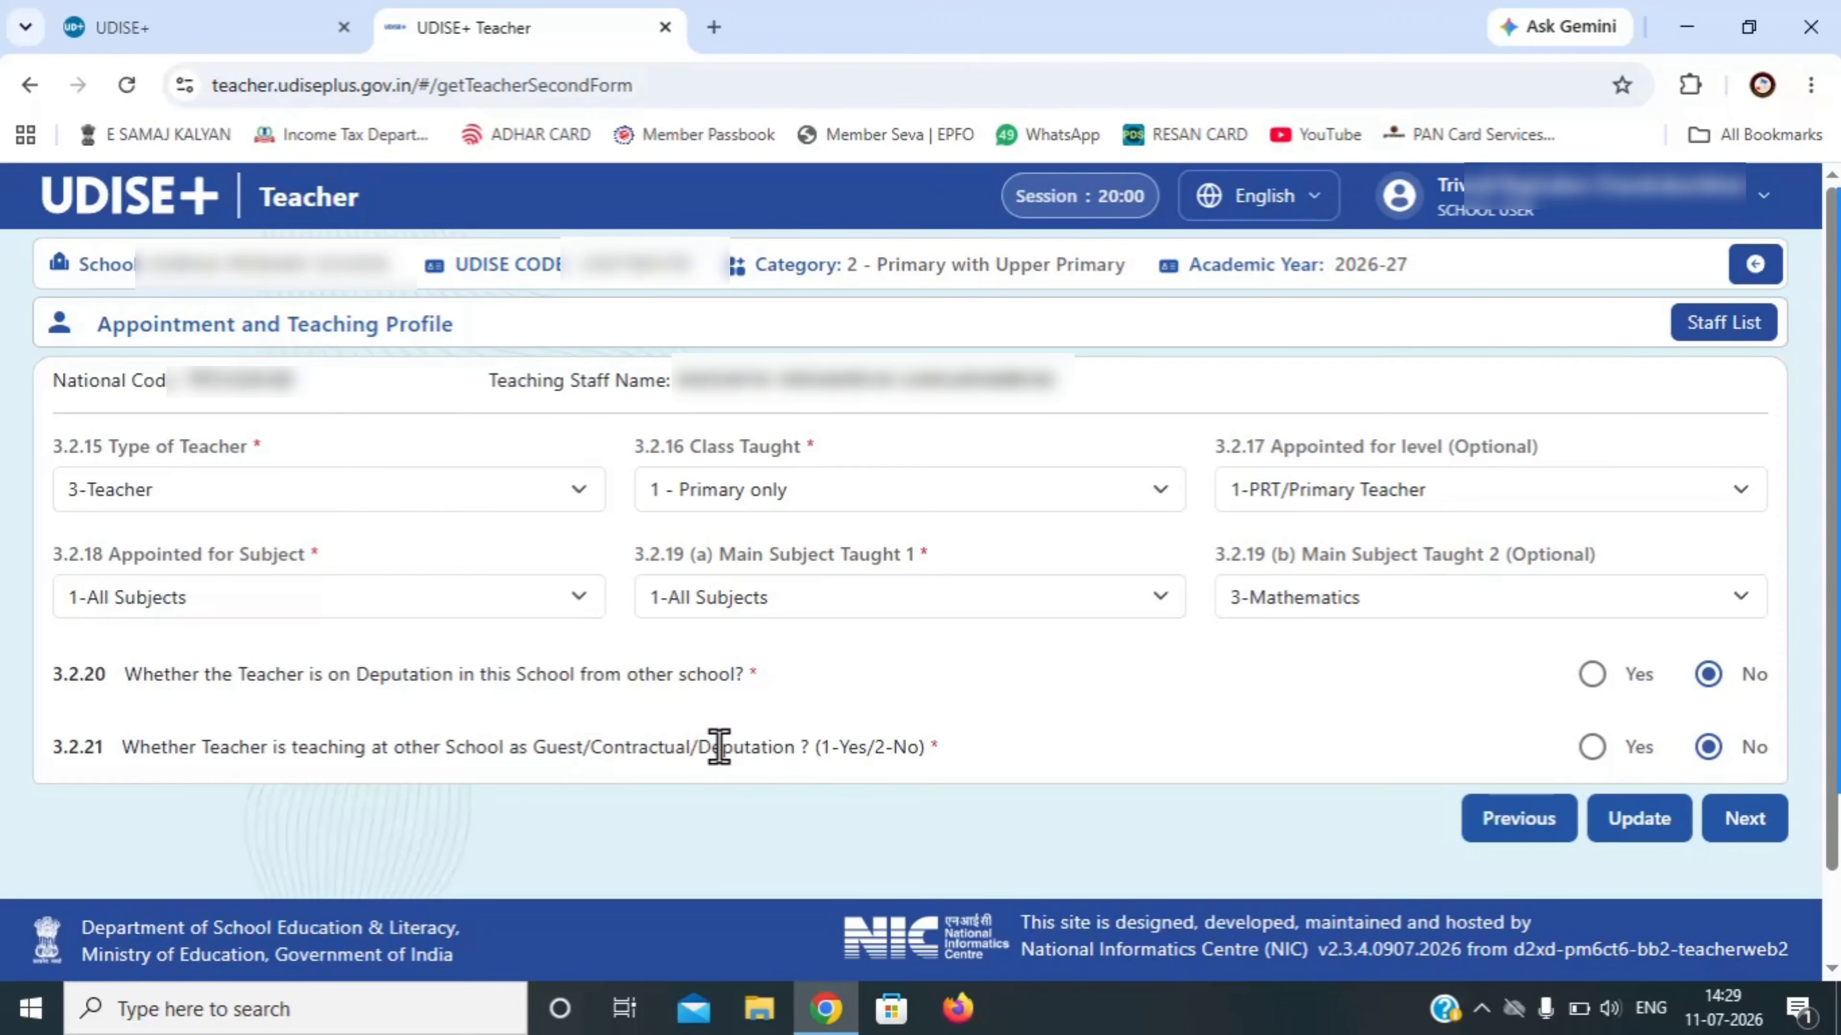
{"action": "left_click", "coordinate": [1640, 811]}
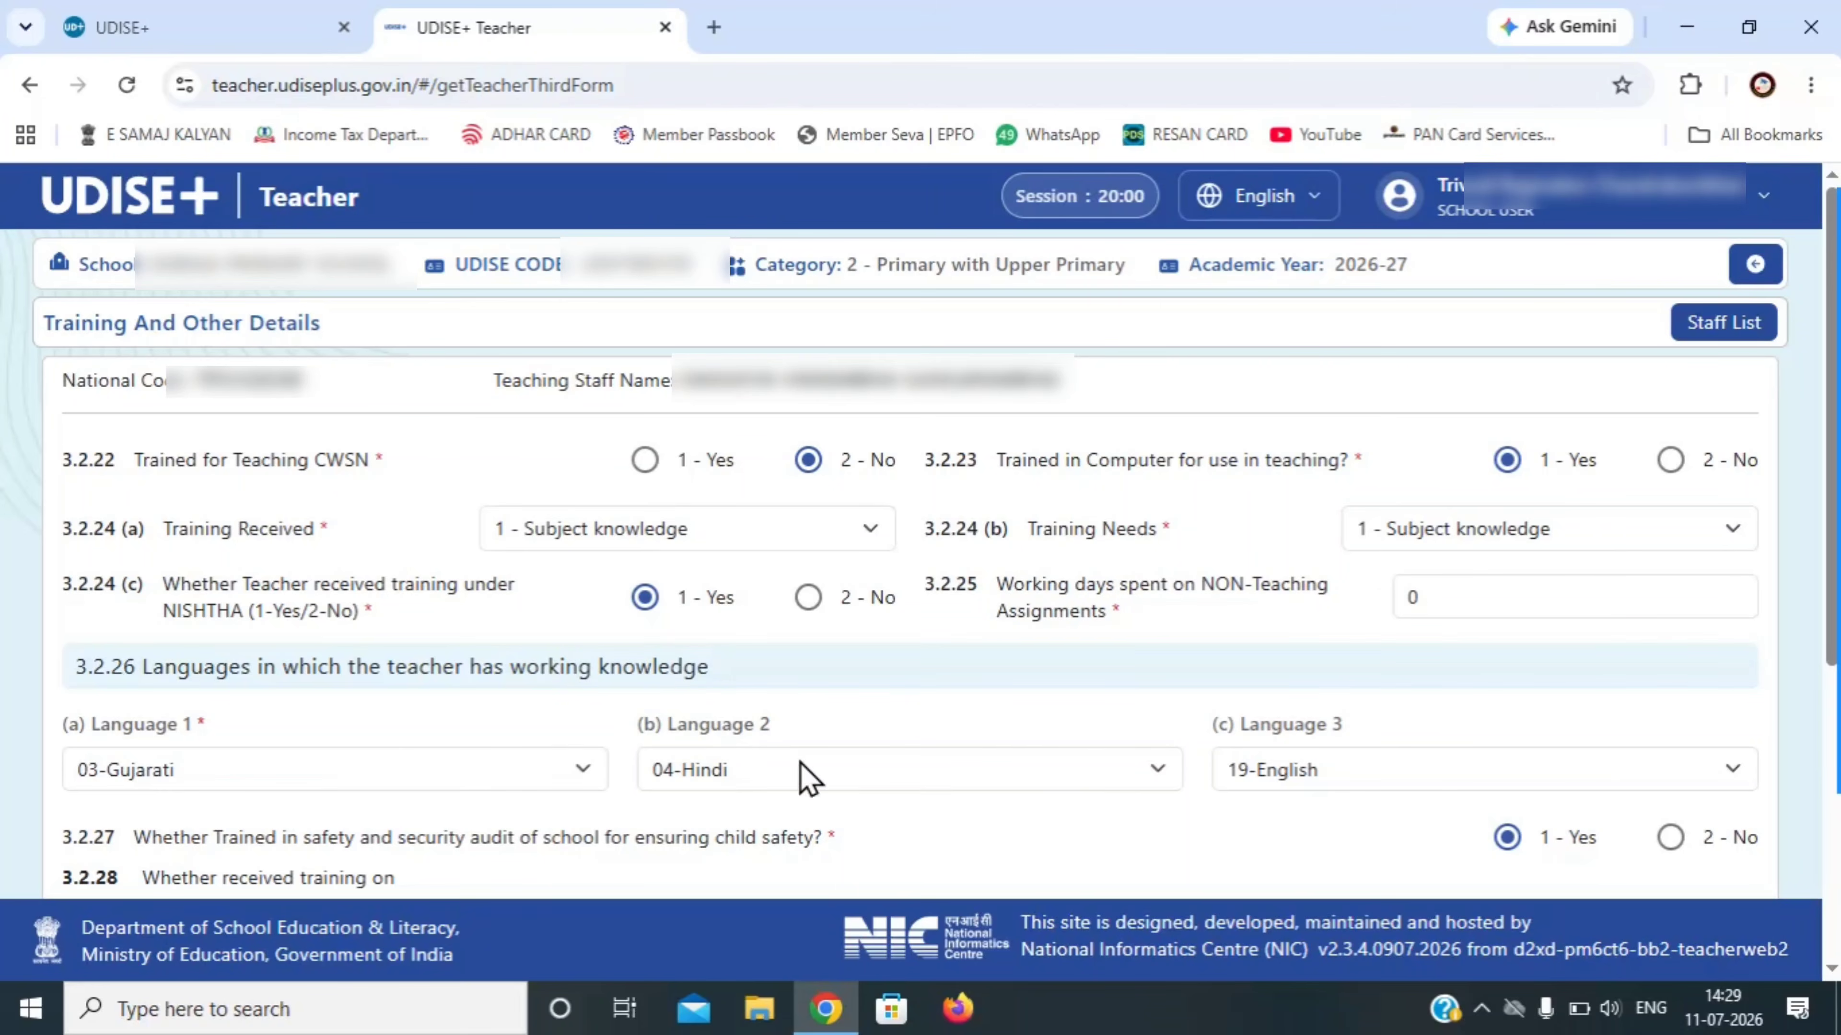
Answer 2 - No for training received on both Cyber Safety and Psycho-social Aspects
{"action": "left_click", "coordinate": [1151, 685]}
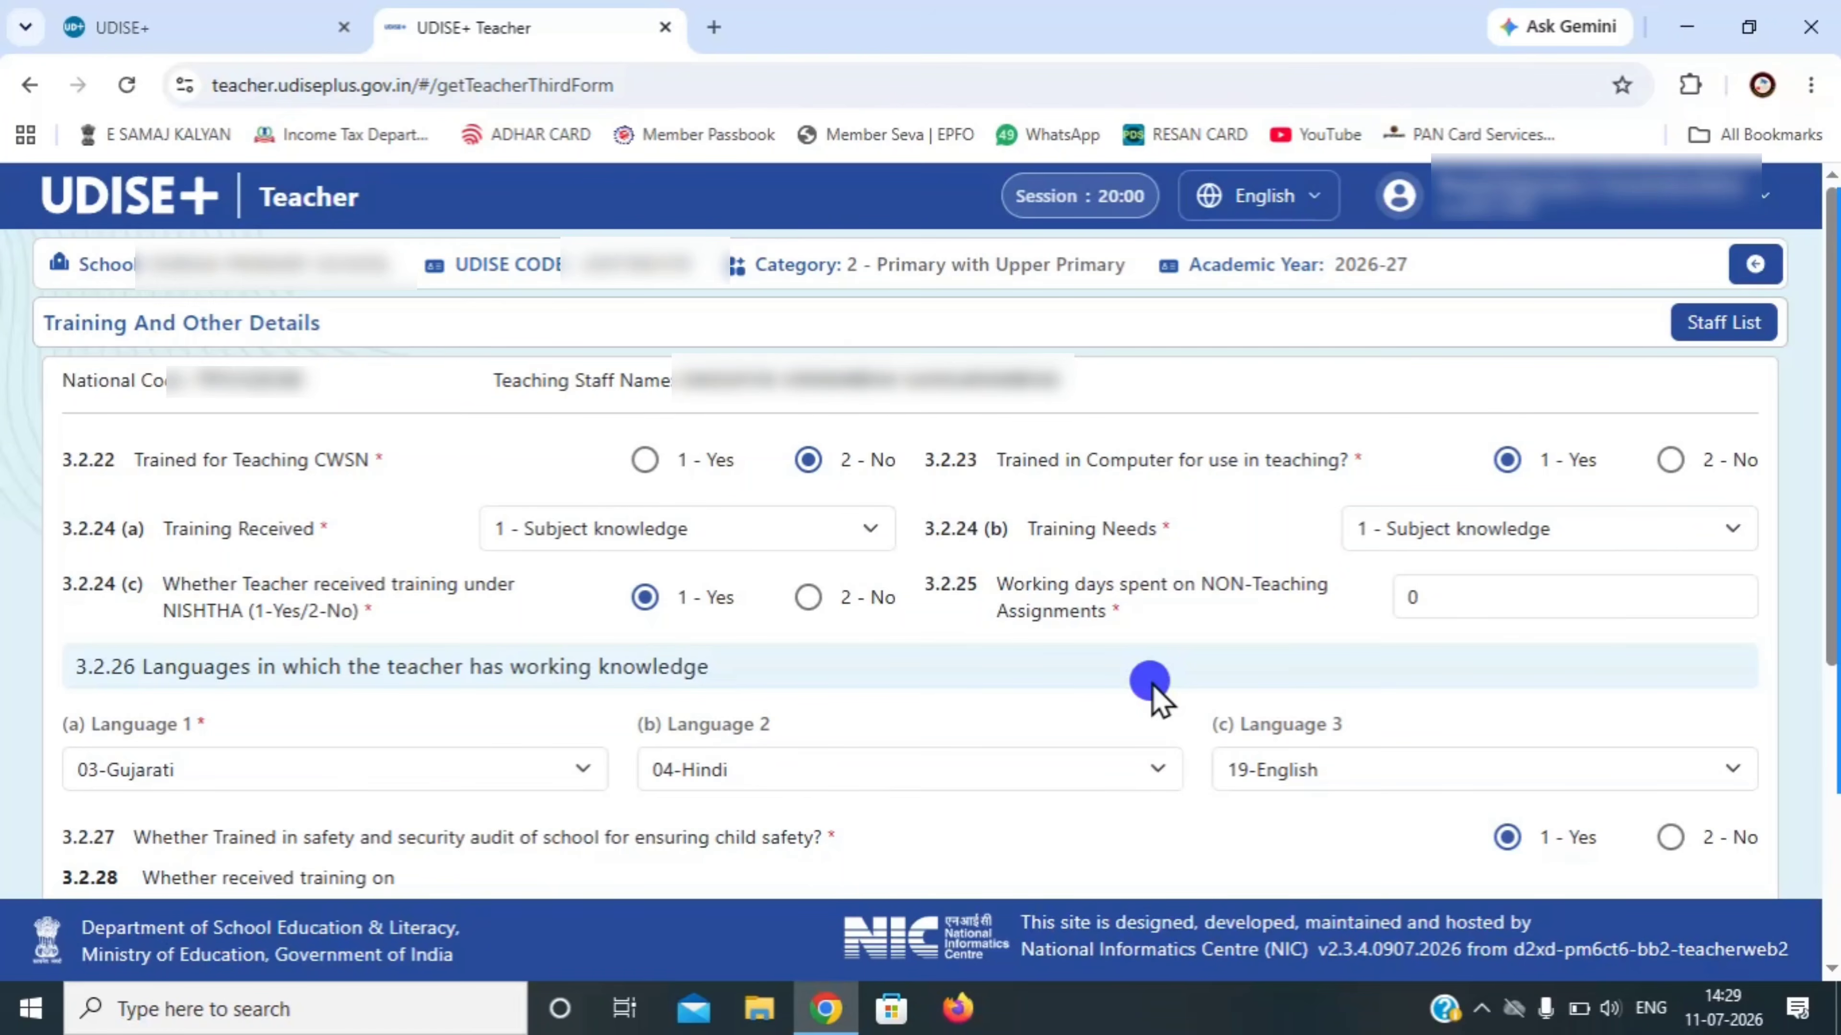
{"action": "scroll", "coordinate": [1152, 696], "scroll_direction": "down", "scroll_amount": 5}
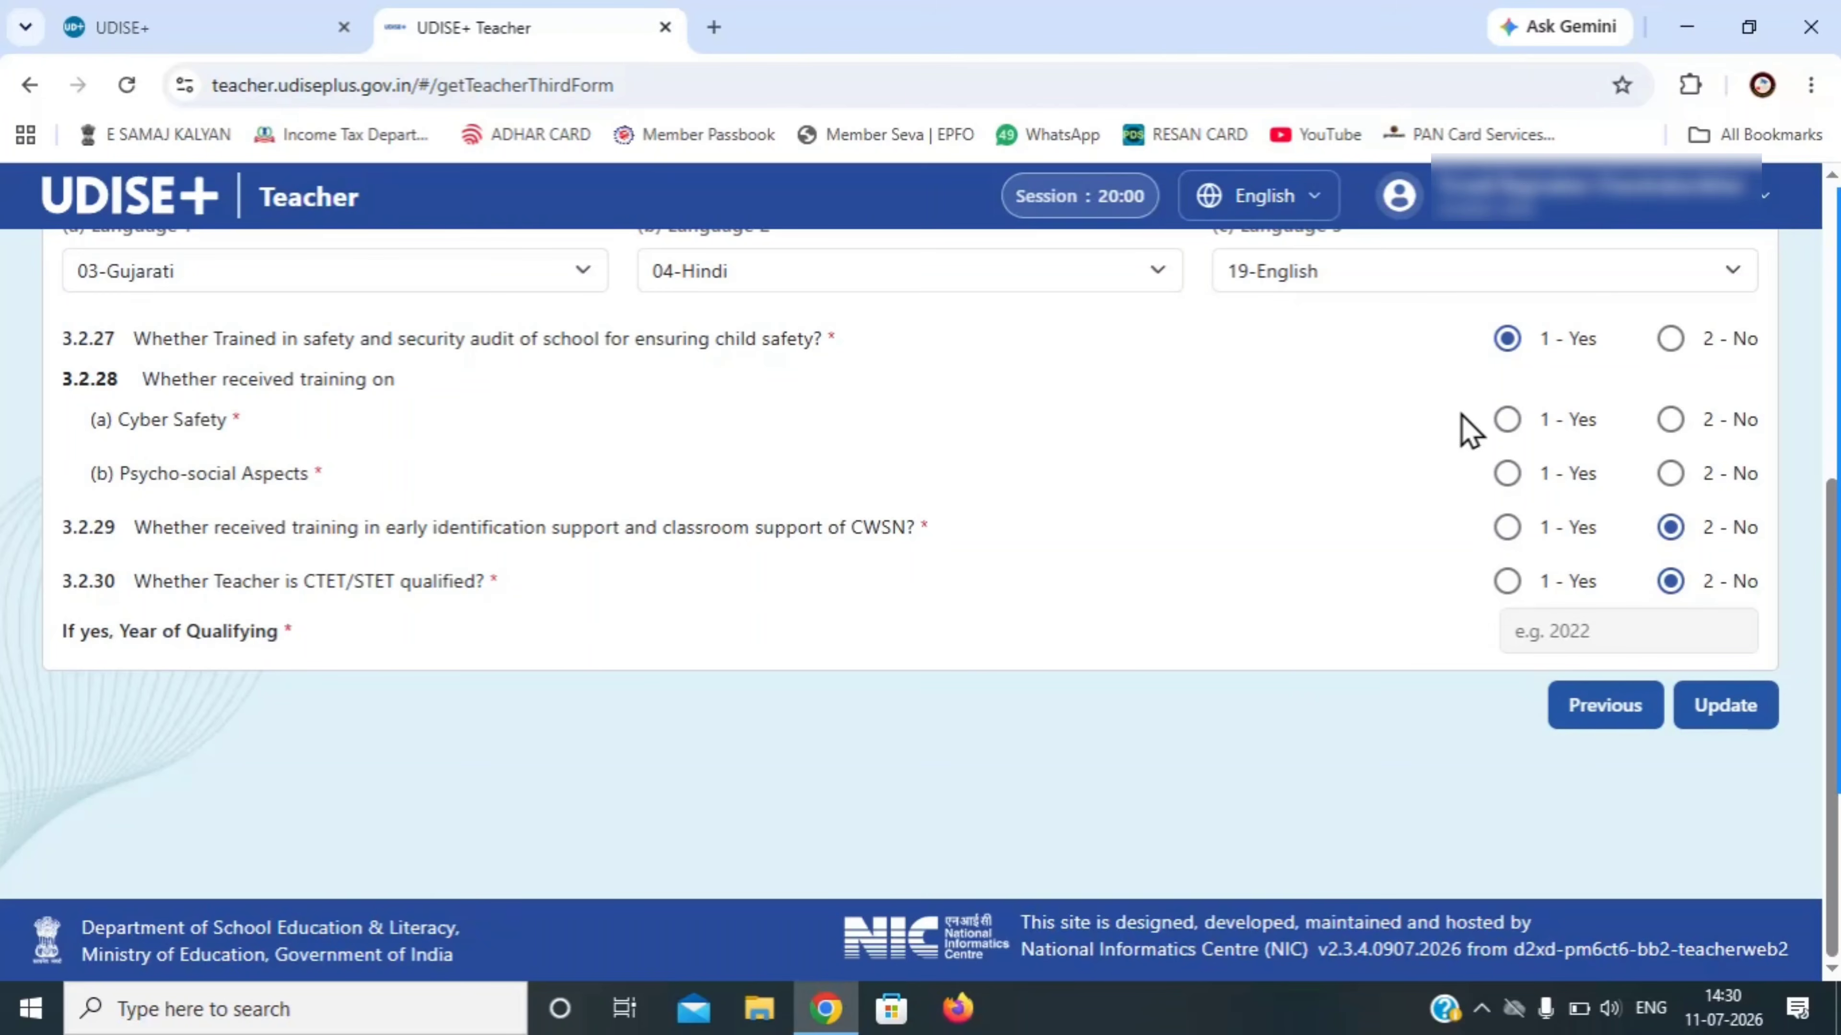
{"action": "left_click", "coordinate": [1659, 425]}
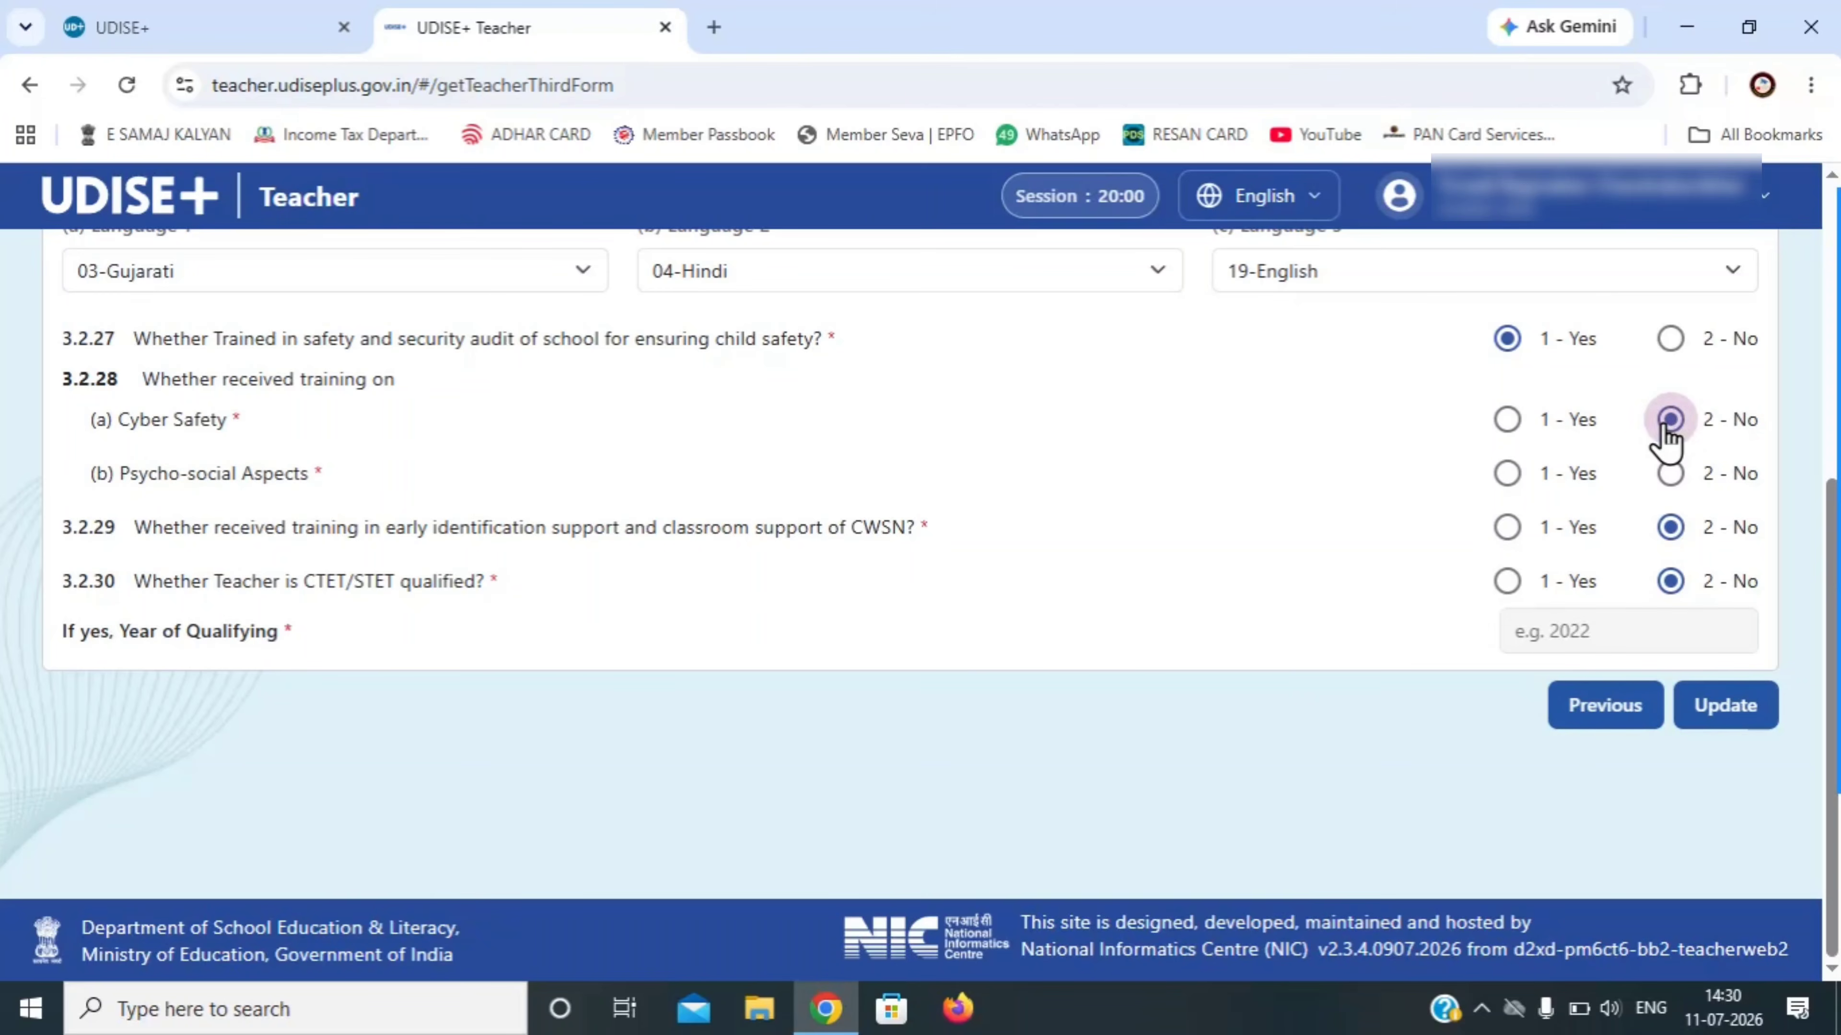
{"action": "left_click", "coordinate": [1670, 473]}
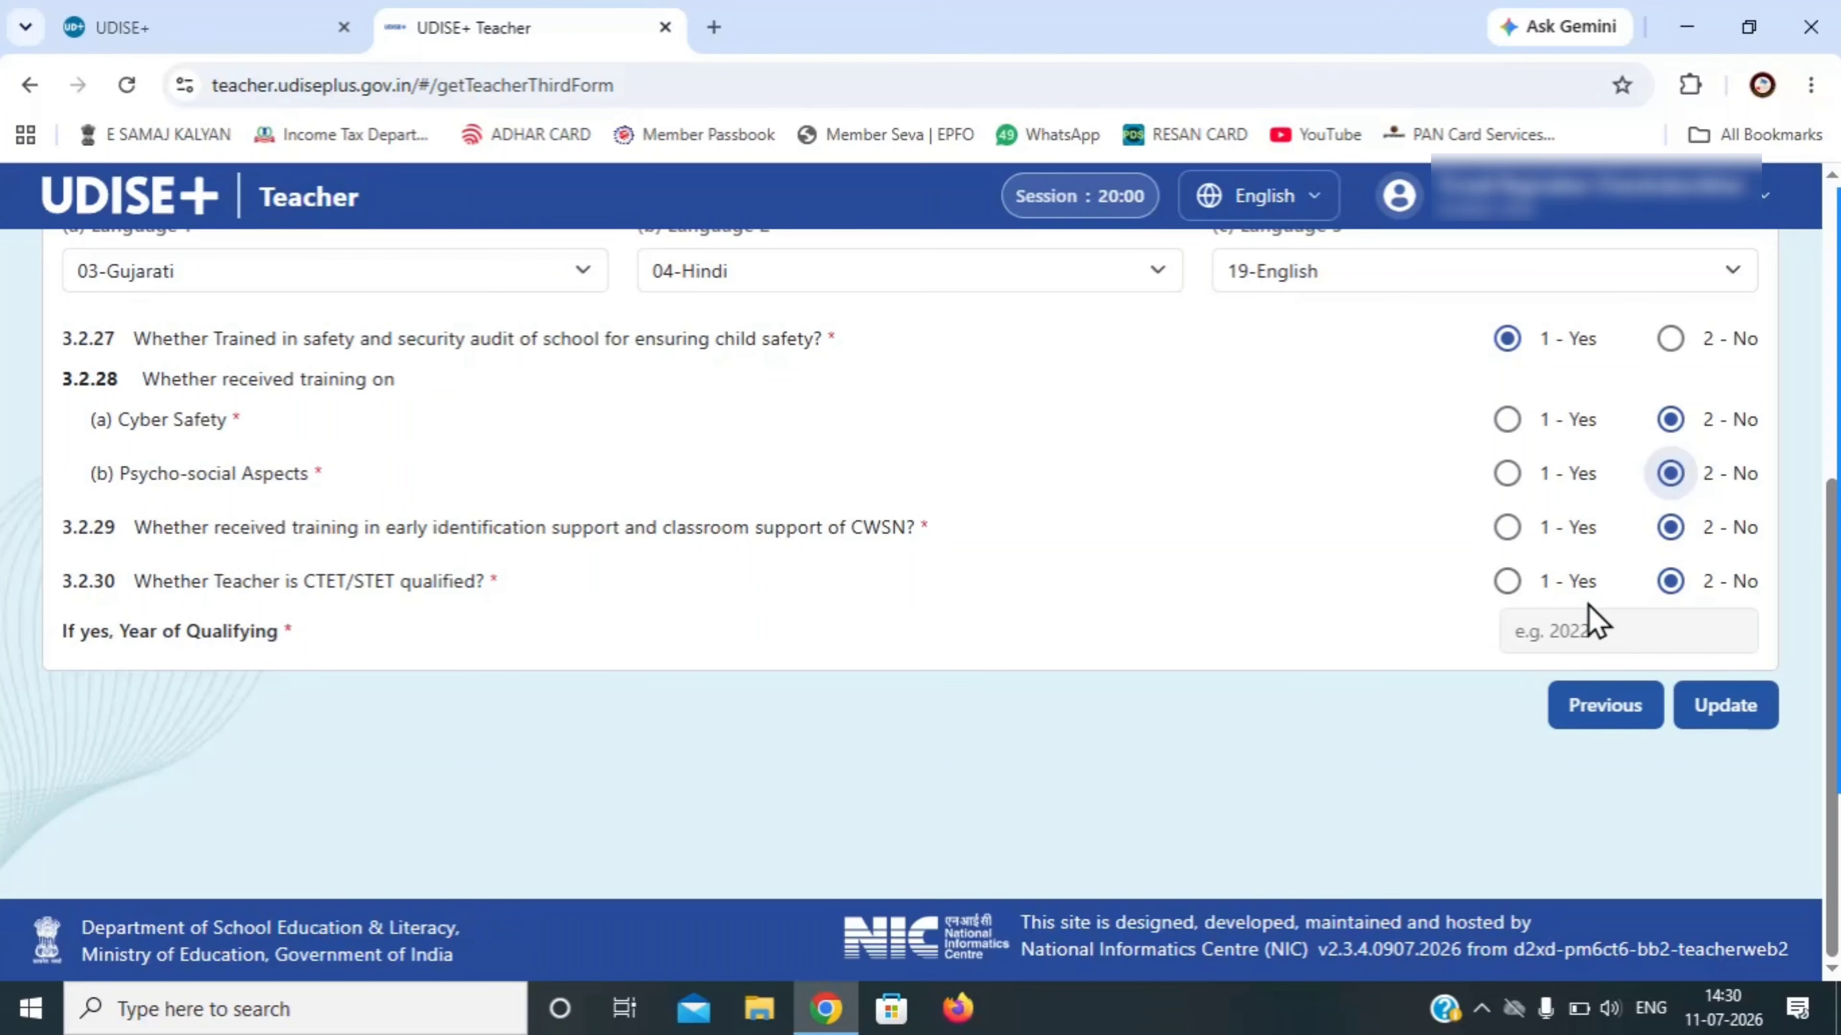
Answer 1 - Yes to CTET/STET qualification, go to the year of qualifying, and submit the Training and Other Details
{"action": "left_click", "coordinate": [1508, 581]}
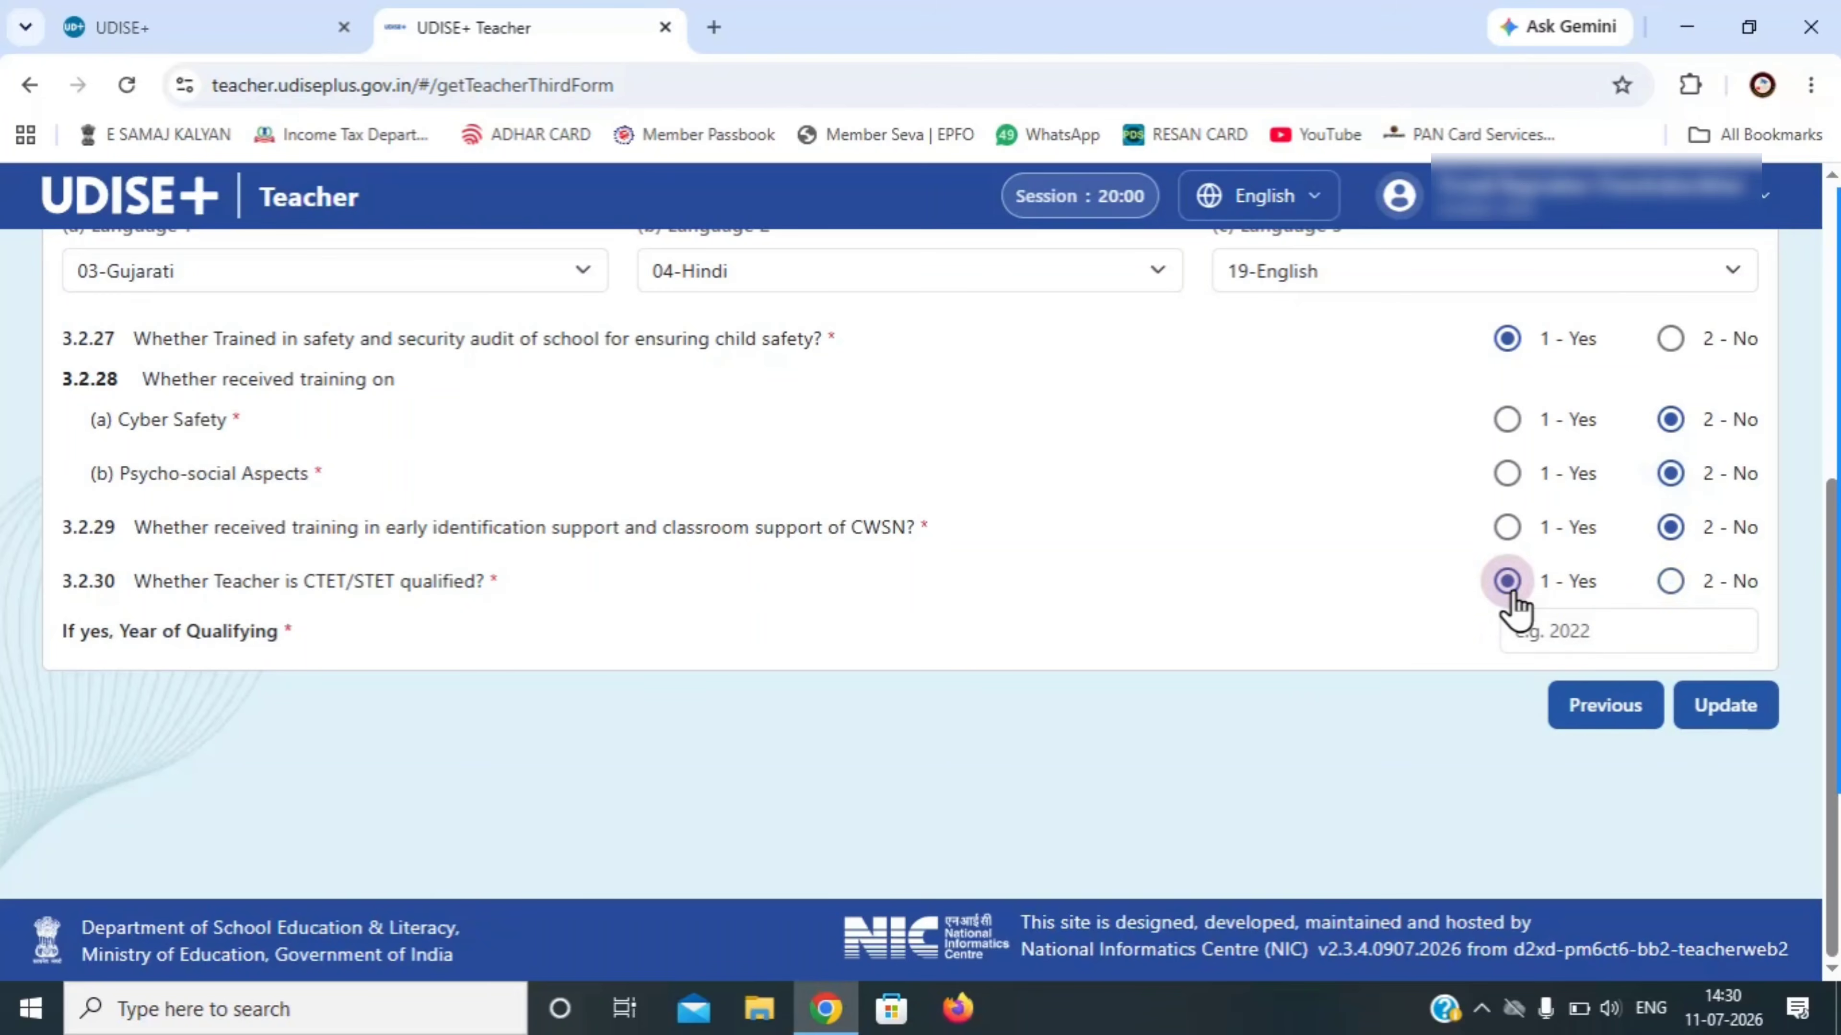
{"action": "left_click", "coordinate": [1594, 632]}
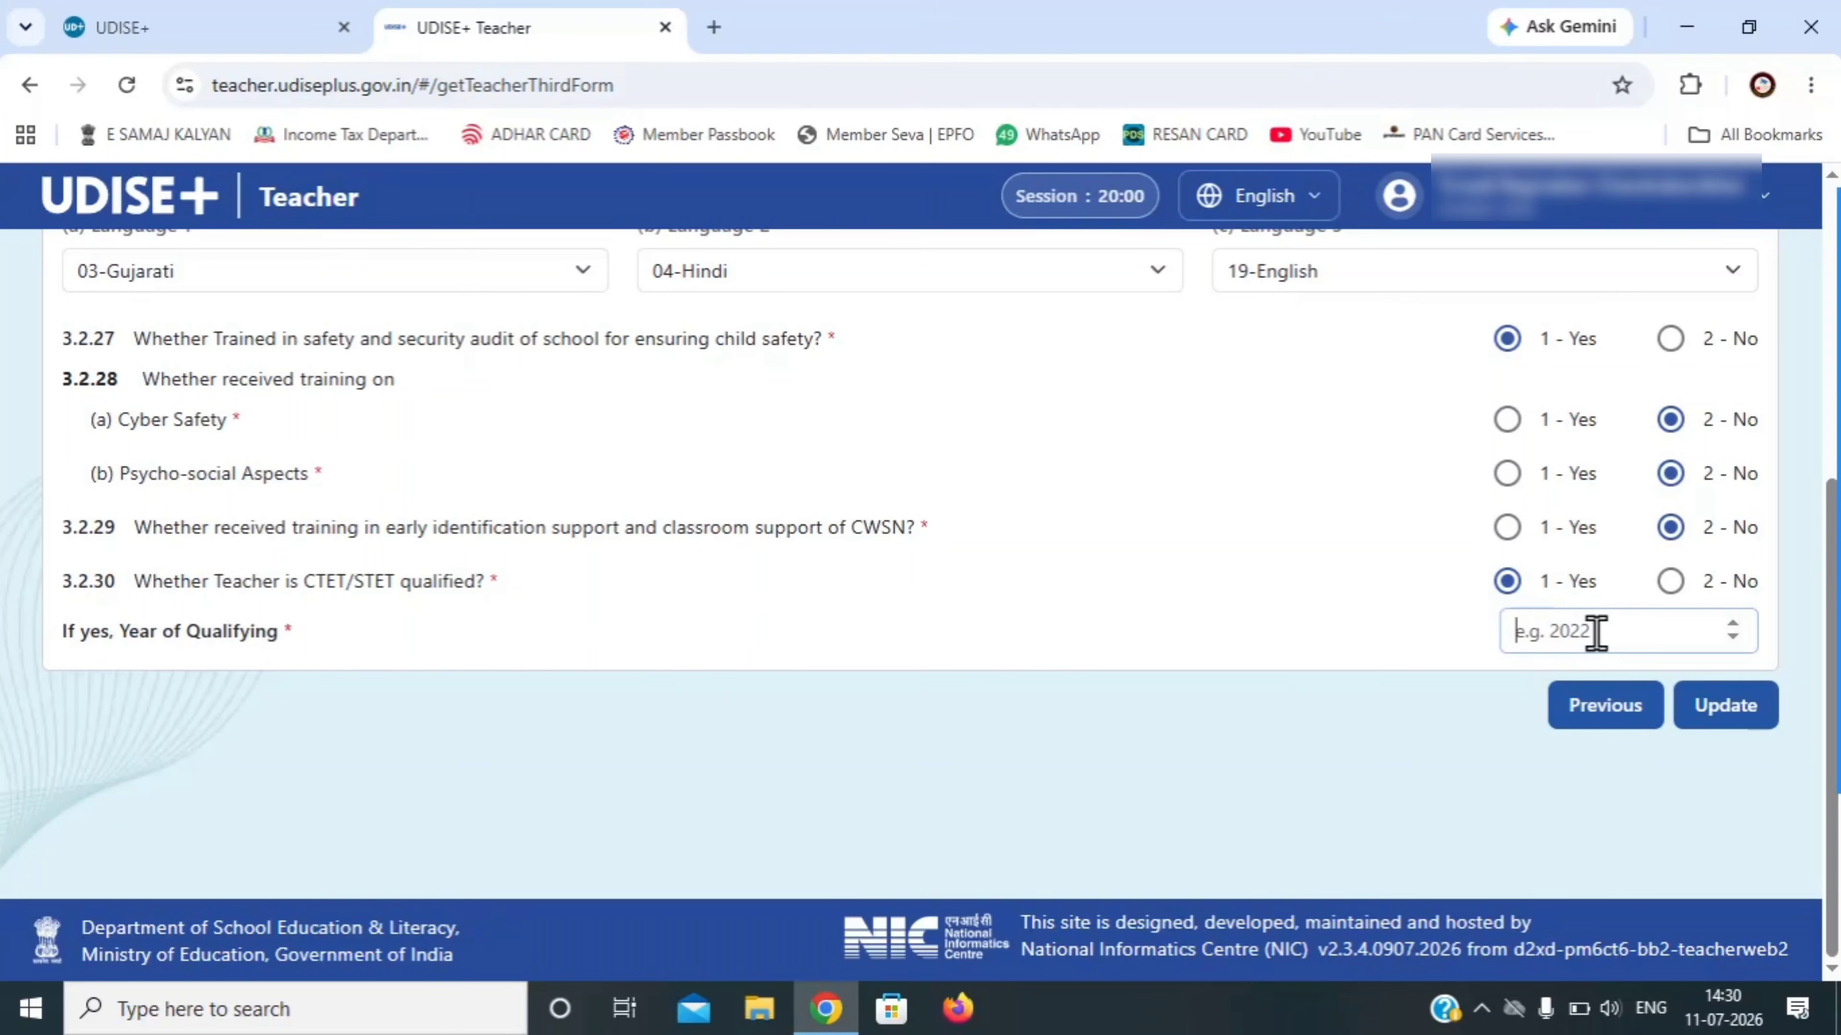
{"action": "left_click", "coordinate": [1739, 714]}
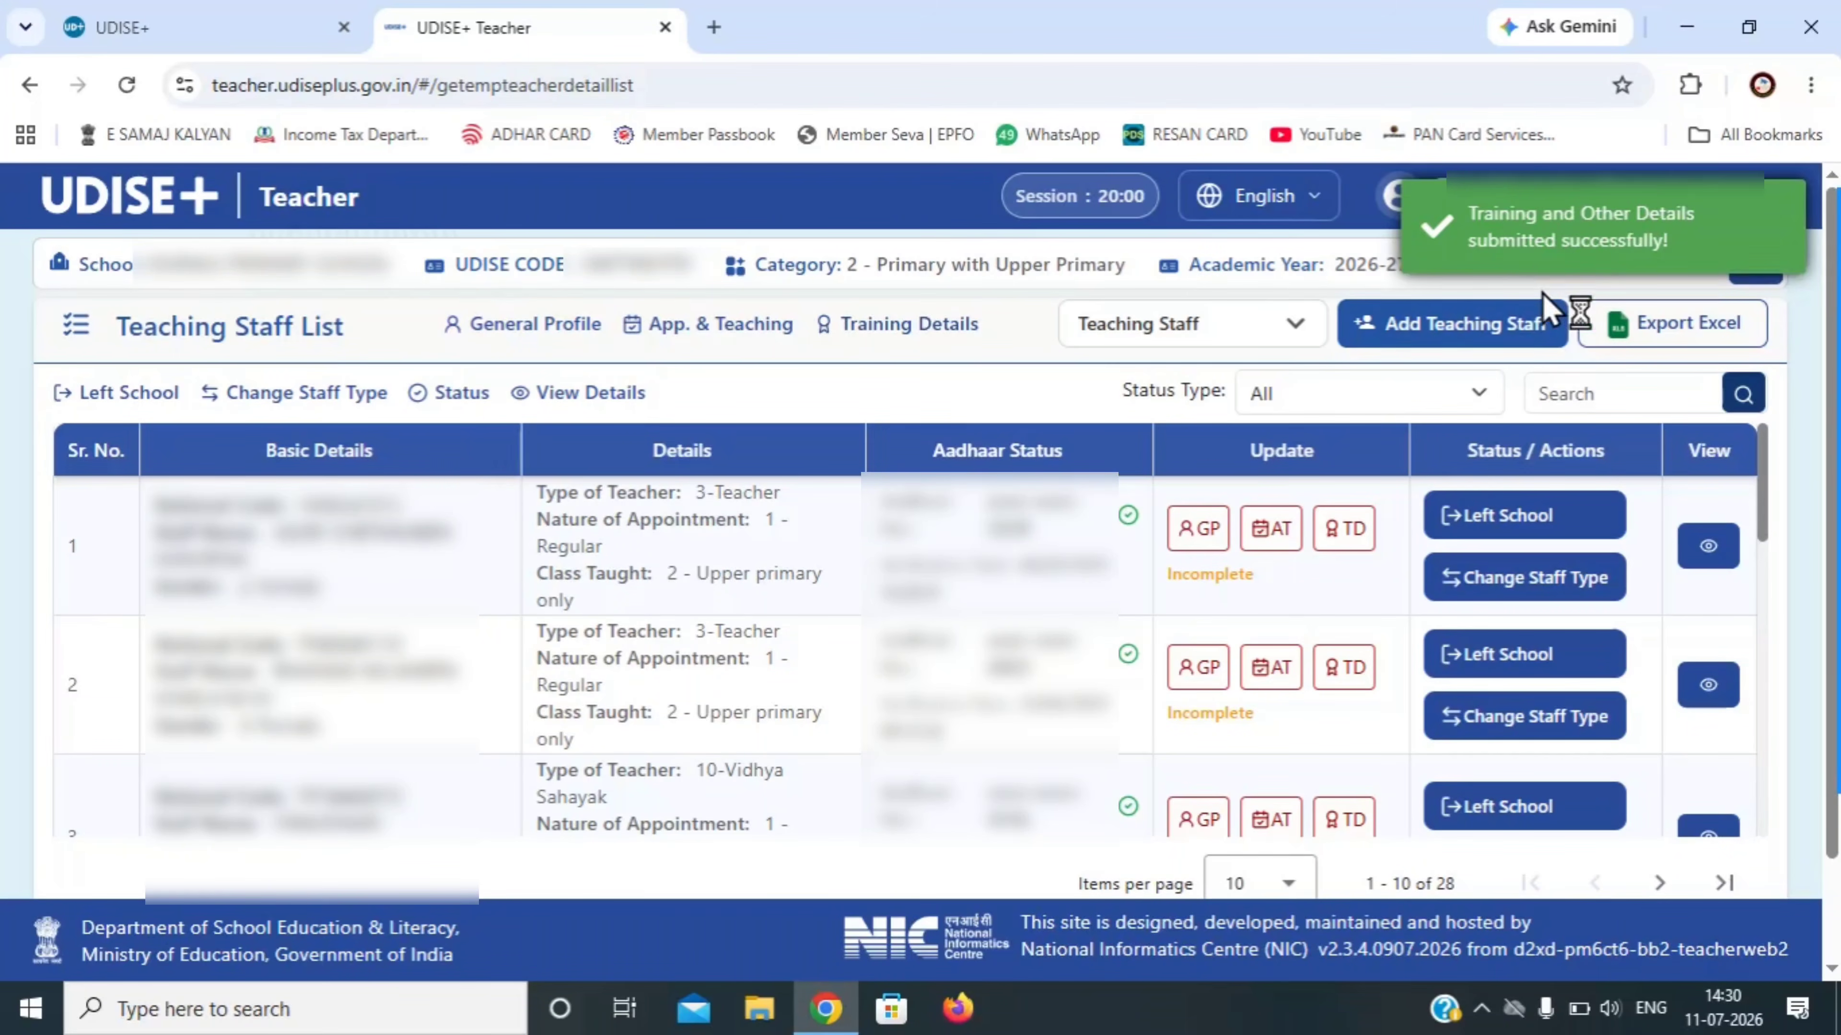
Look up the updated teacher by name in the staff list, and return to the dashboard to refresh the Staff Summary Report
{"action": "left_click", "coordinate": [1560, 392]}
{"action": "type", "text": "dad"}
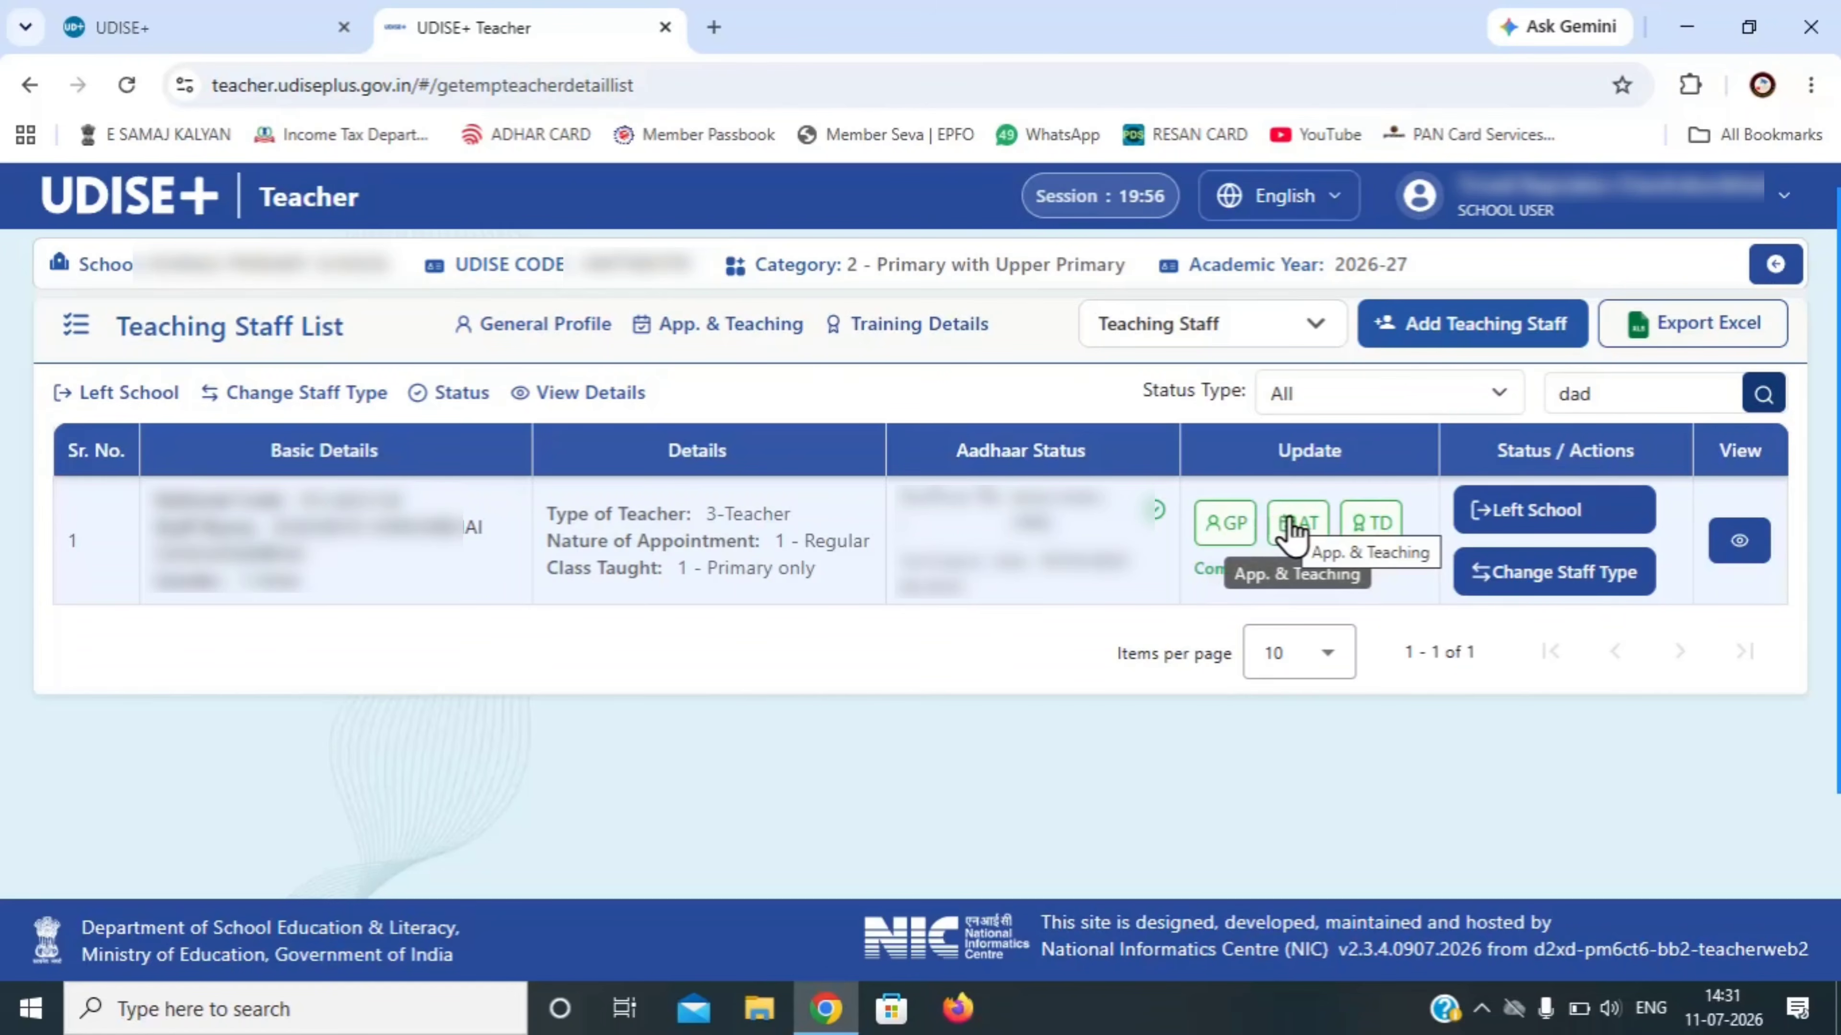
{"action": "left_click", "coordinate": [1775, 266]}
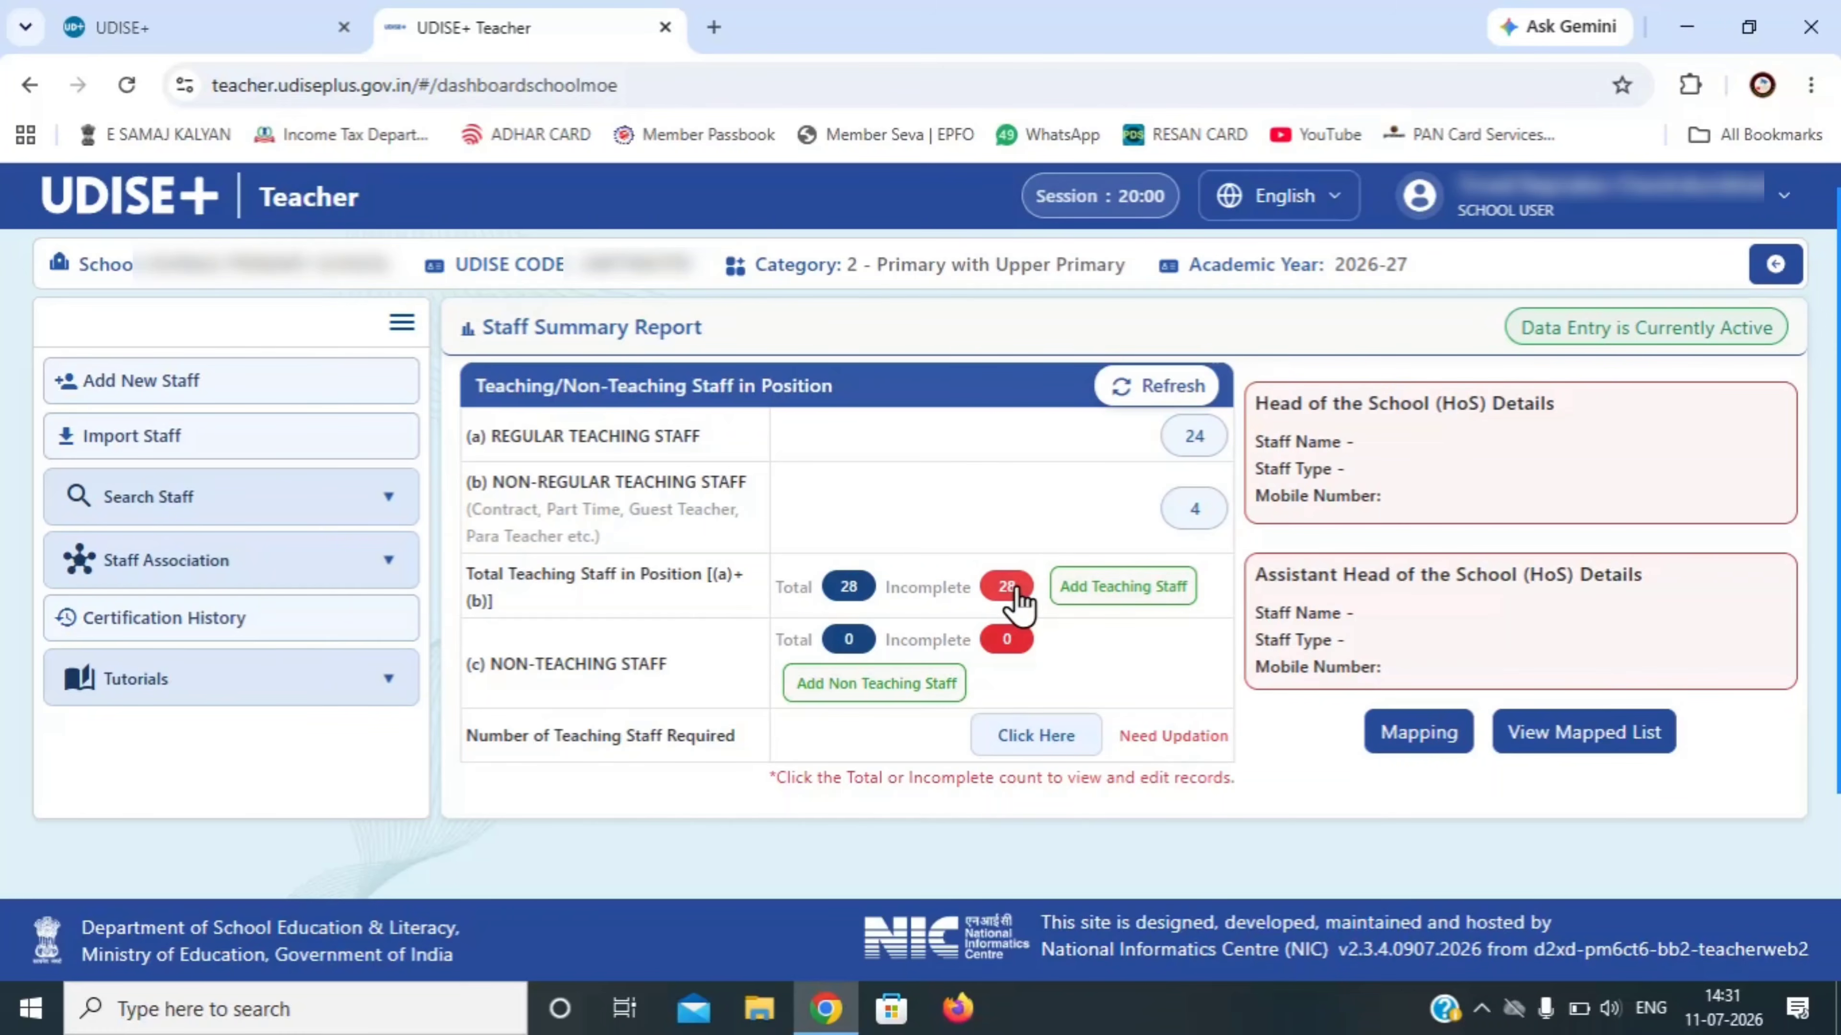
{"action": "left_click", "coordinate": [1152, 387]}
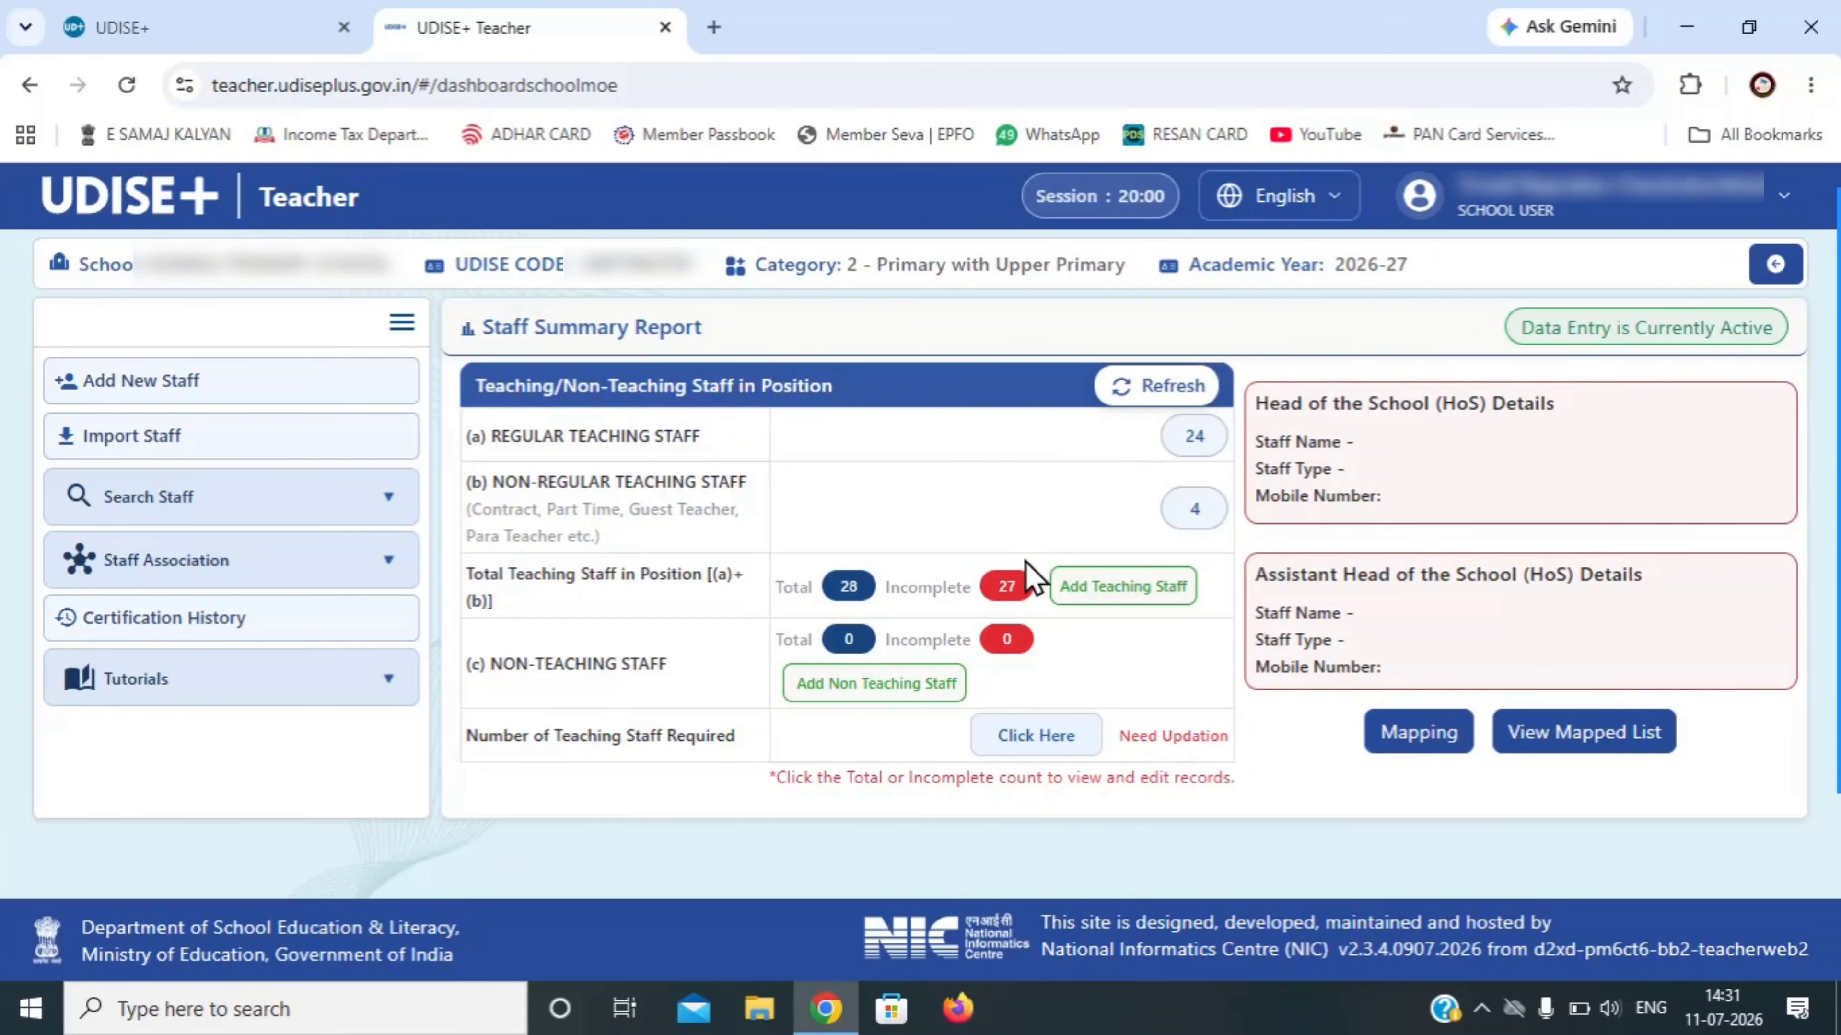